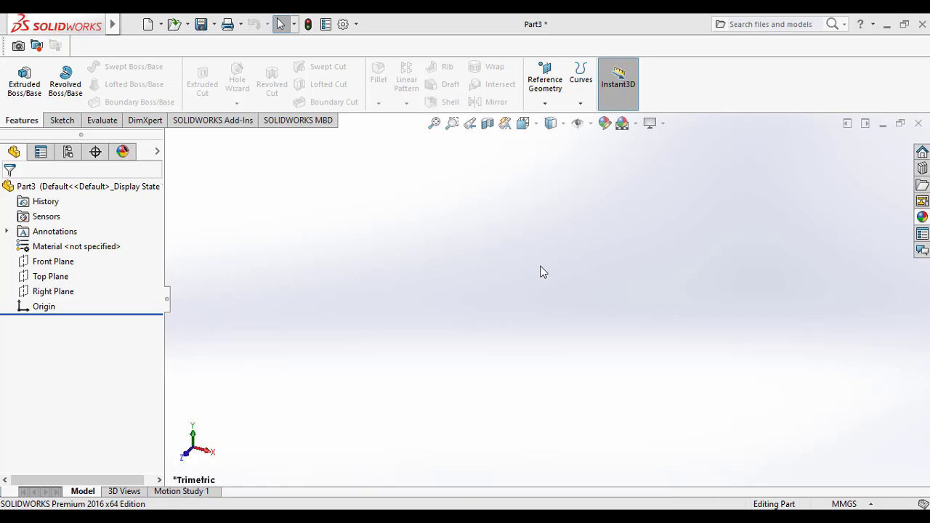
# Select the Top Plane and turn the view normal to it.
pyautogui.click(39, 276)
pyautogui.rightClick(558, 312)
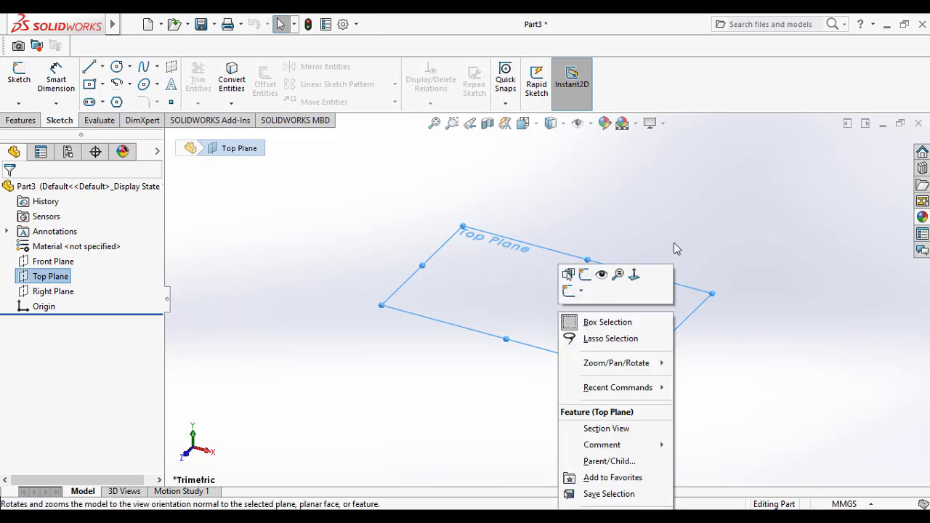
pyautogui.click(636, 272)
# Draw a centre rectangle on the origin, exit the sketch, and start Extruded Boss/Base.
pyautogui.click(89, 83)
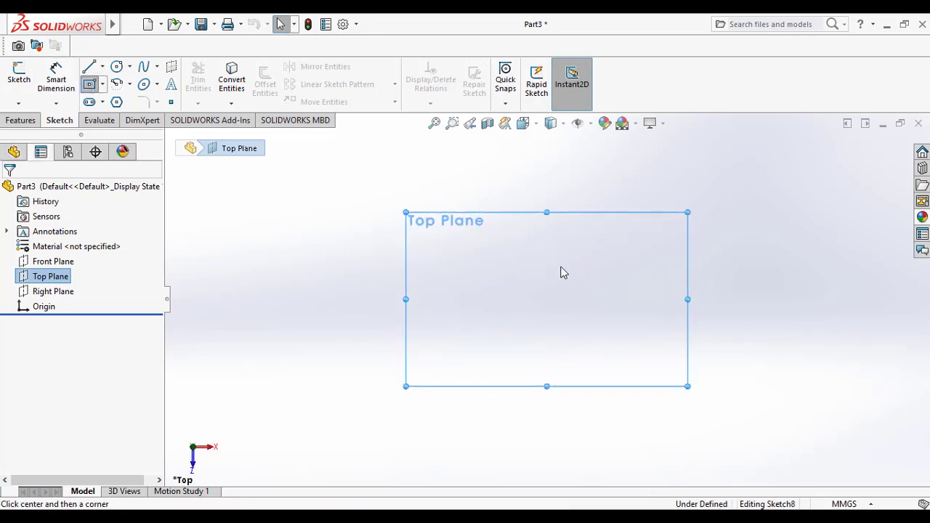
pyautogui.click(548, 299)
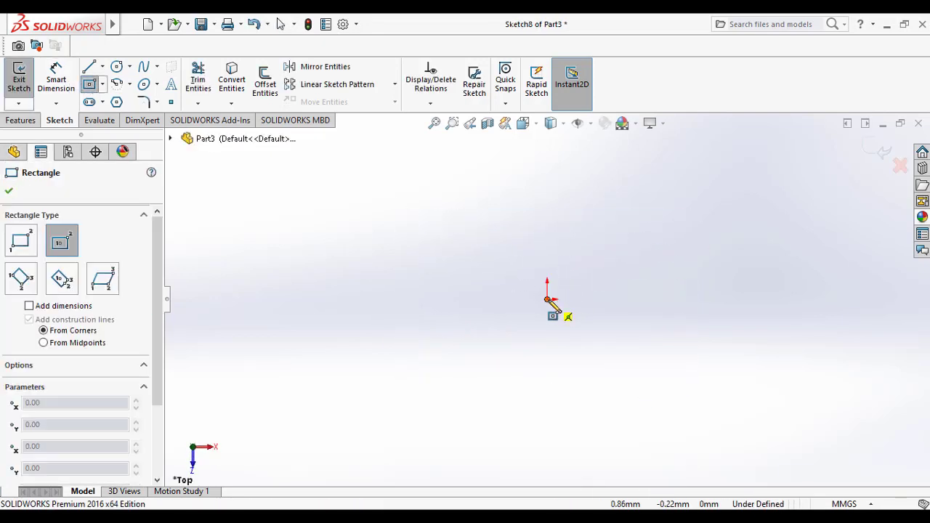
pyautogui.click(390, 411)
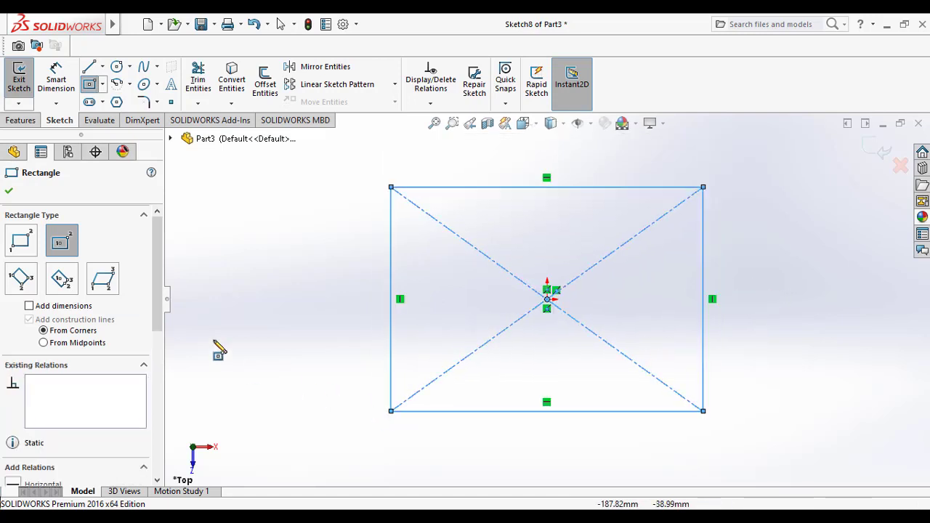
pyautogui.click(9, 191)
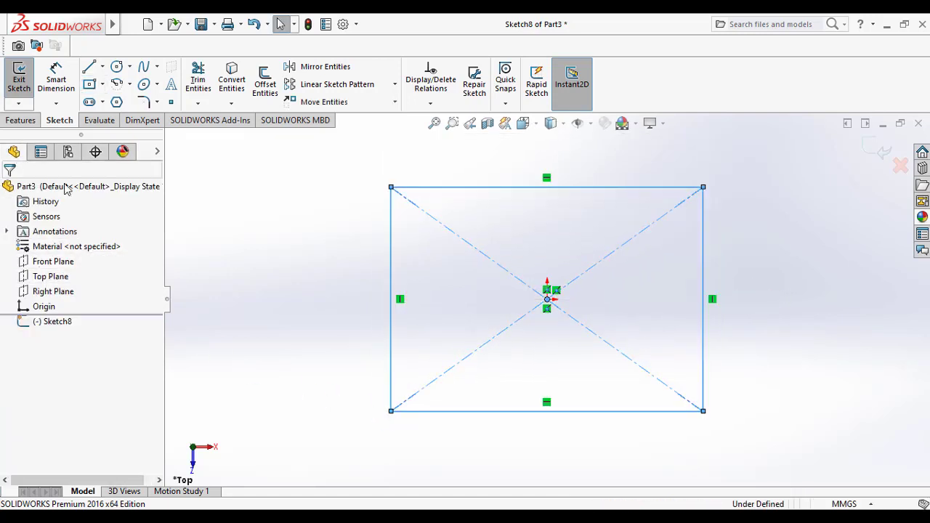
pyautogui.click(22, 90)
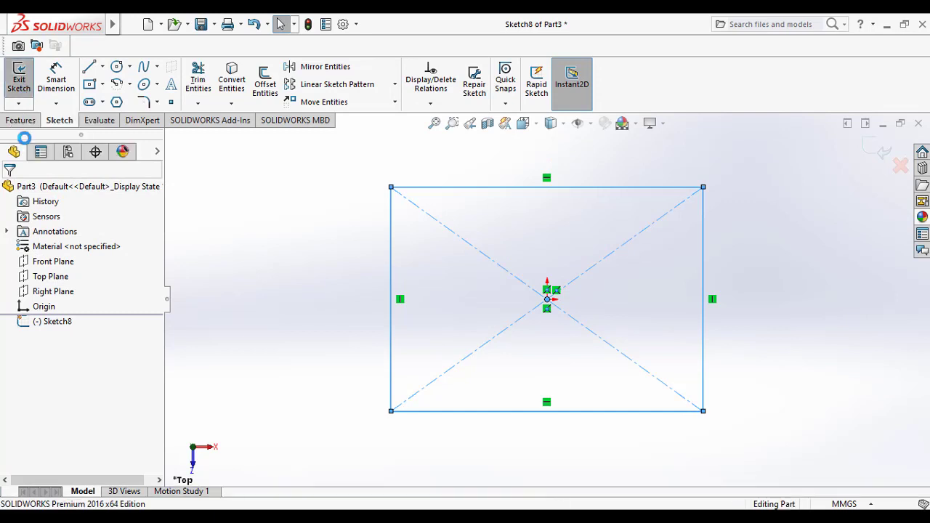
pyautogui.click(20, 121)
pyautogui.click(24, 80)
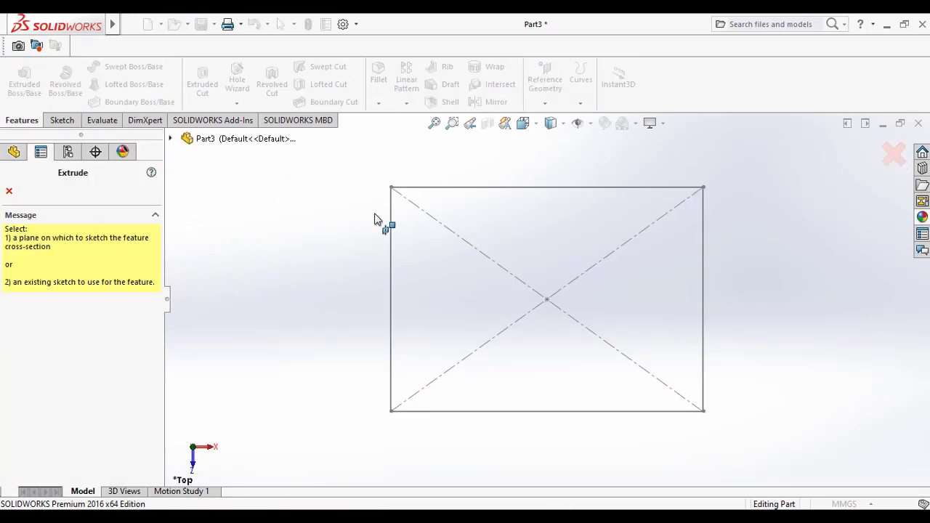
# Extrude the rectangle sketch Blind 150 mm into a rectangular block.
pyautogui.click(390, 229)
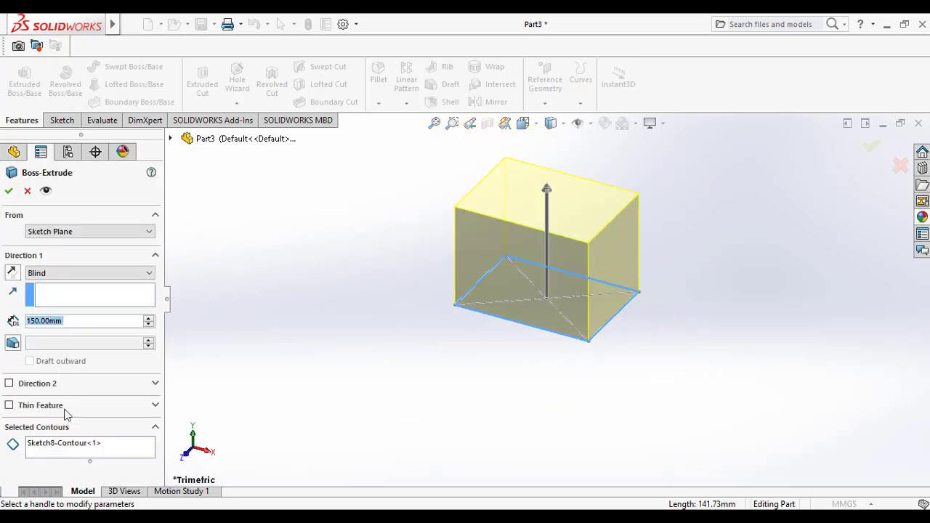
pyautogui.click(8, 191)
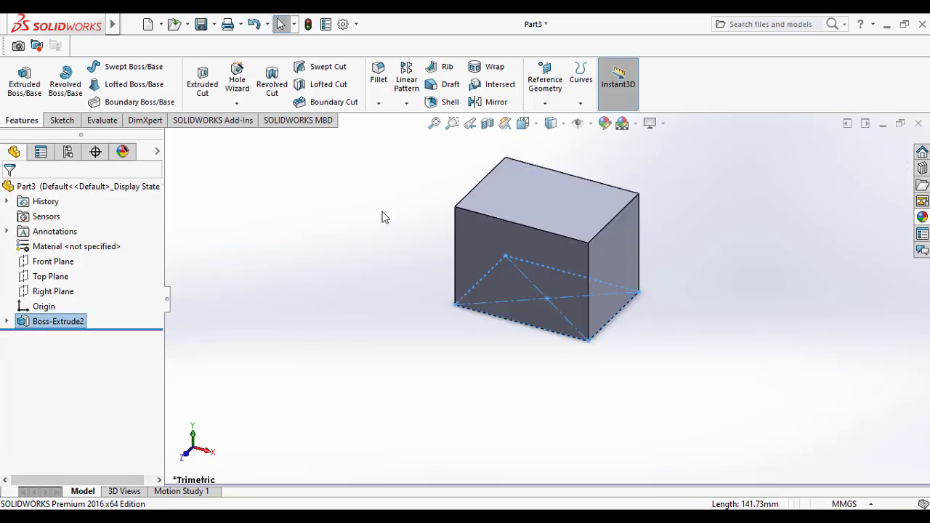
# Draw a circle centred on the origin on the block's top face, viewed normal to it.
pyautogui.scroll(-1, 661, 166)
pyautogui.scroll(2, 664, 173)
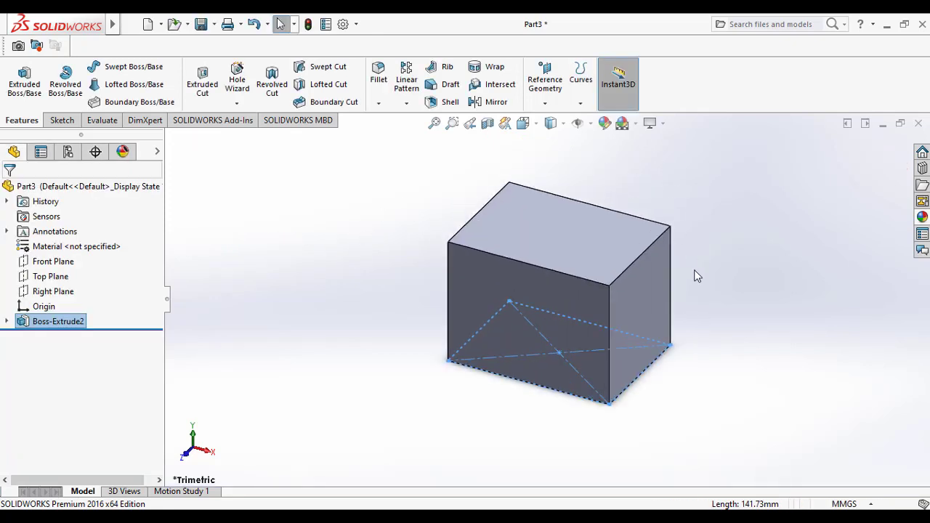
pyautogui.click(774, 276)
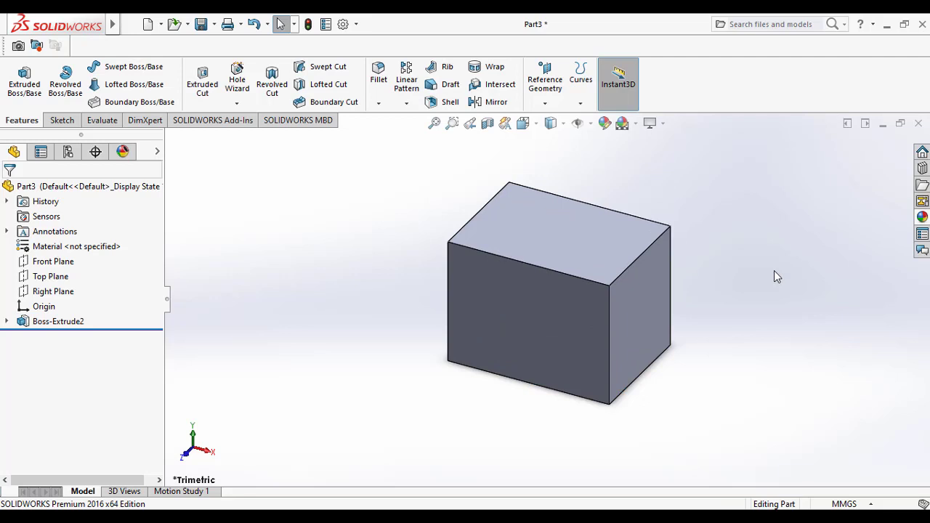
pyautogui.rightClick(574, 231)
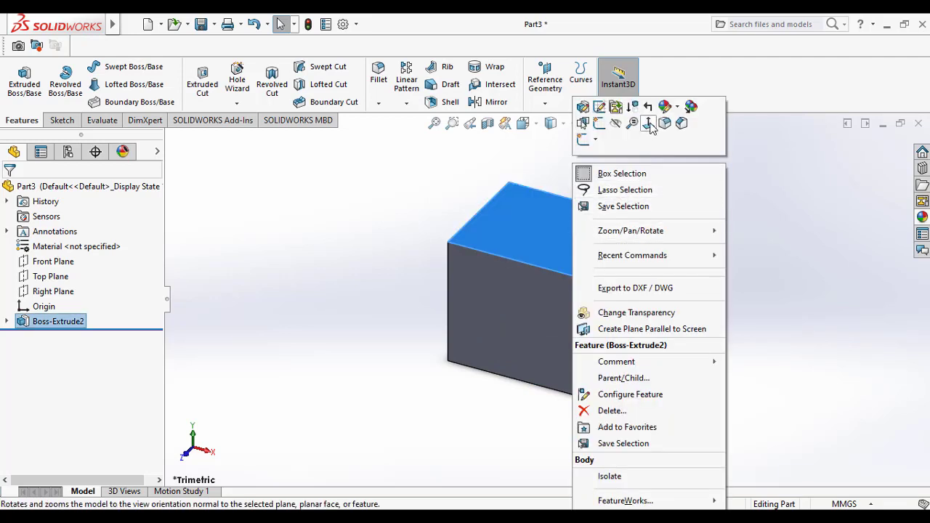
pyautogui.click(647, 123)
pyautogui.click(63, 124)
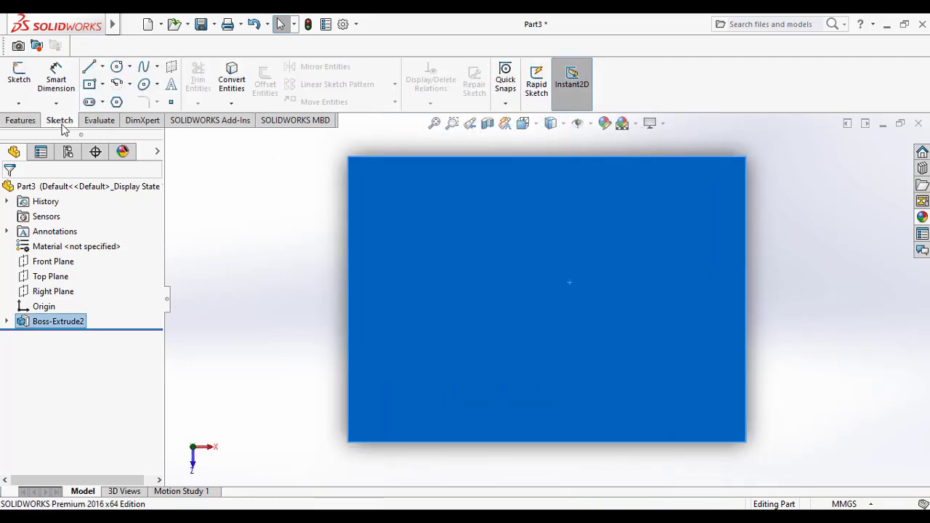
pyautogui.click(117, 66)
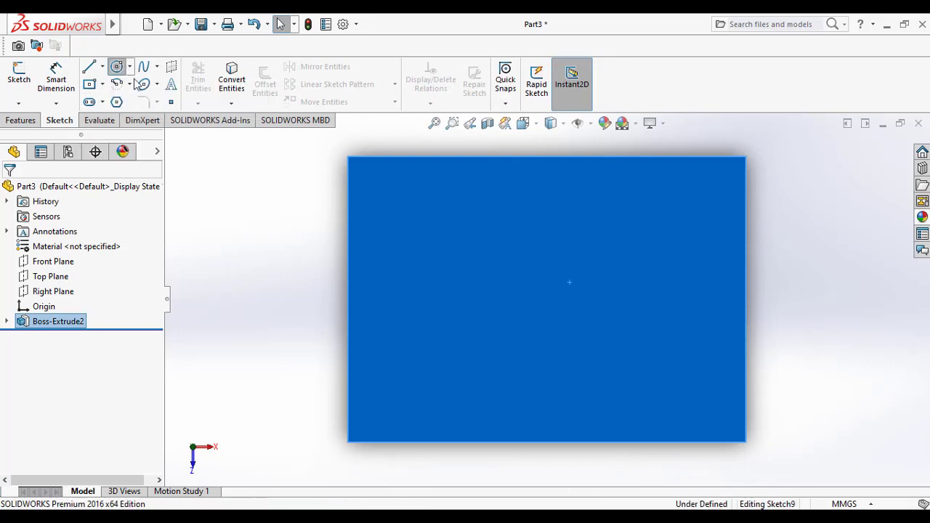
pyautogui.click(548, 299)
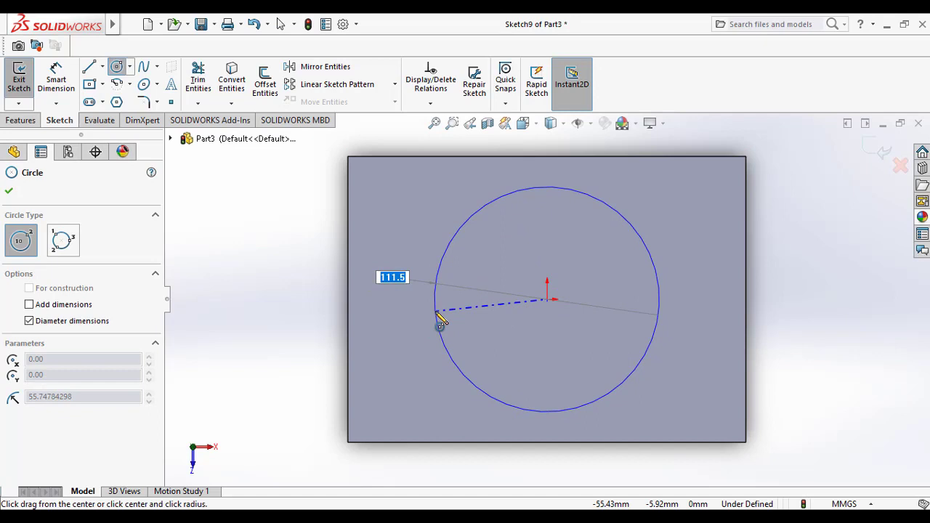
pyautogui.click(437, 313)
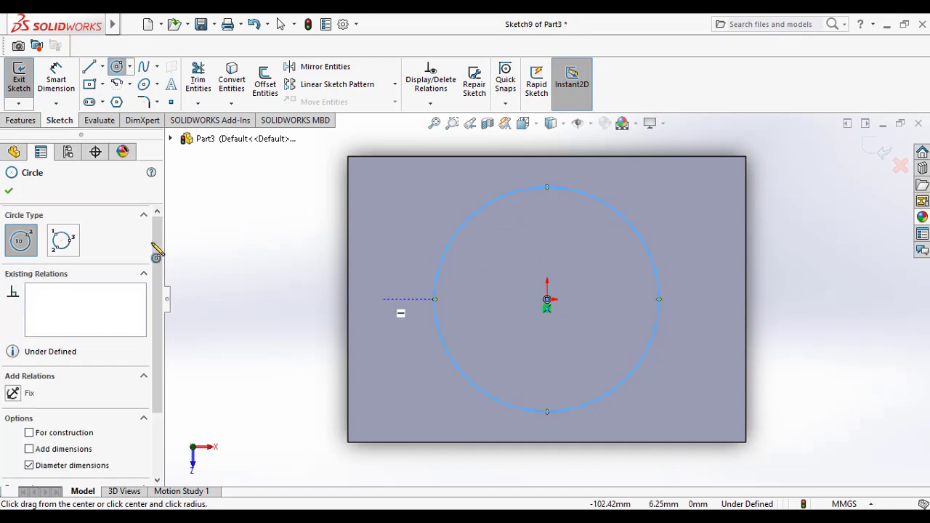
pyautogui.click(9, 192)
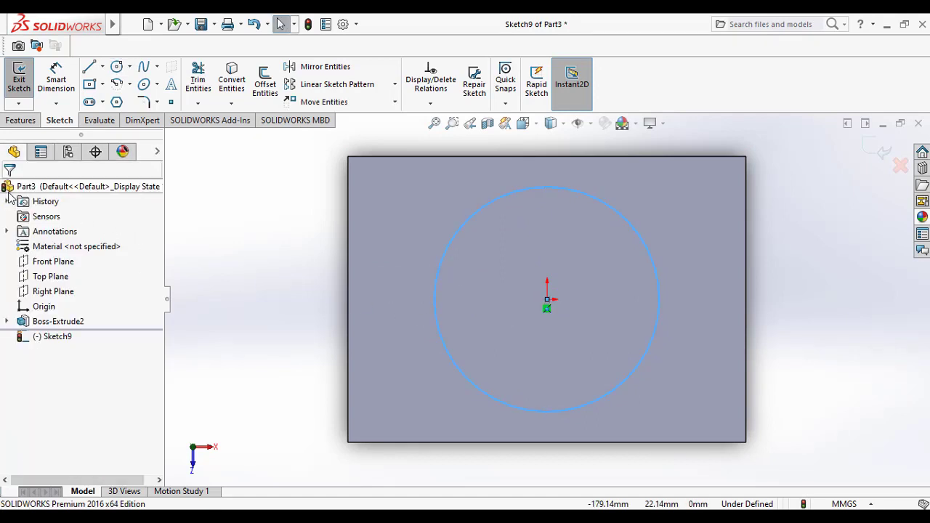
# Close the circle sketch and view the block's bottom face normal to it.
pyautogui.click(19, 80)
pyautogui.scroll(-2, 320, 263)
pyautogui.scroll(3, 426, 291)
pyautogui.moveTo(425, 290); pyautogui.dragTo(421, 218, button='middle')
pyautogui.scroll(2, 411, 344)
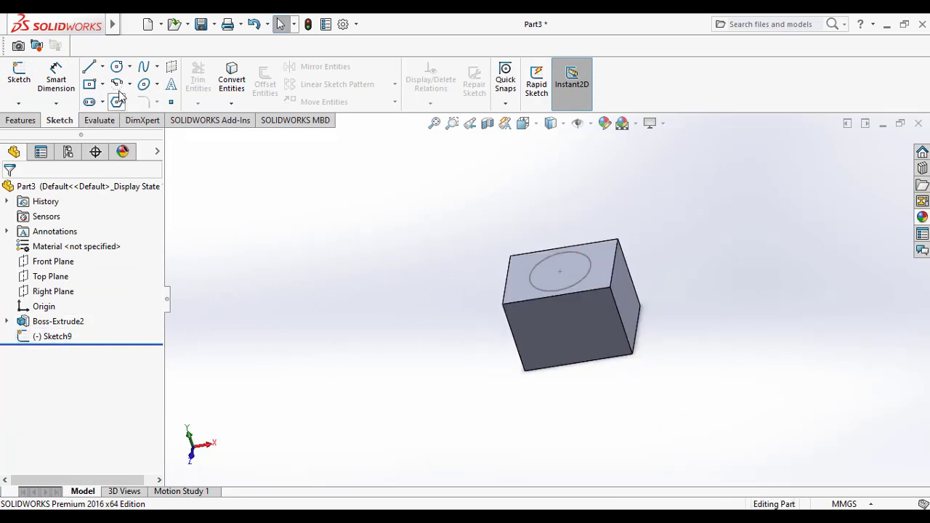
pyautogui.moveTo(422, 247); pyautogui.dragTo(478, 194, button='middle')
pyautogui.rightClick(585, 339)
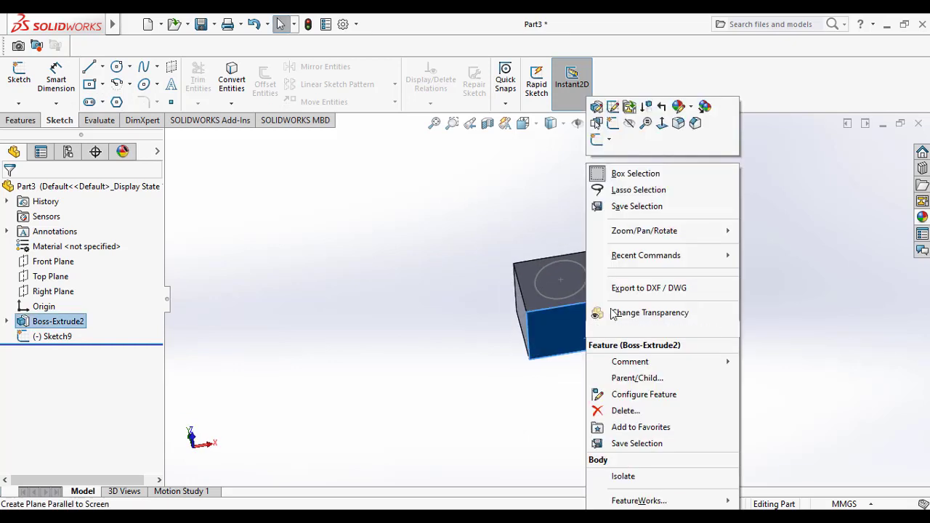
pyautogui.click(661, 123)
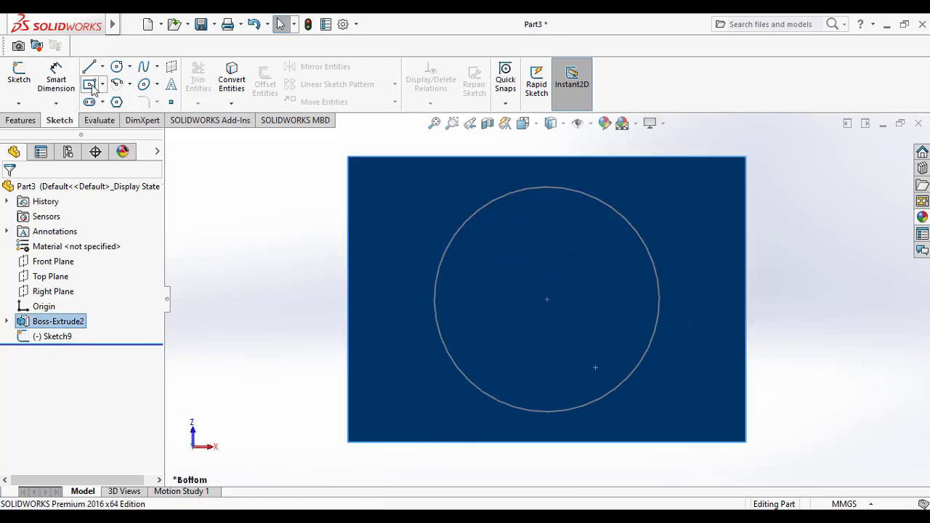
# Draw a centre rectangle from the origin, inset inside the bottom face, and exit the sketch.
pyautogui.click(90, 84)
pyautogui.click(550, 299)
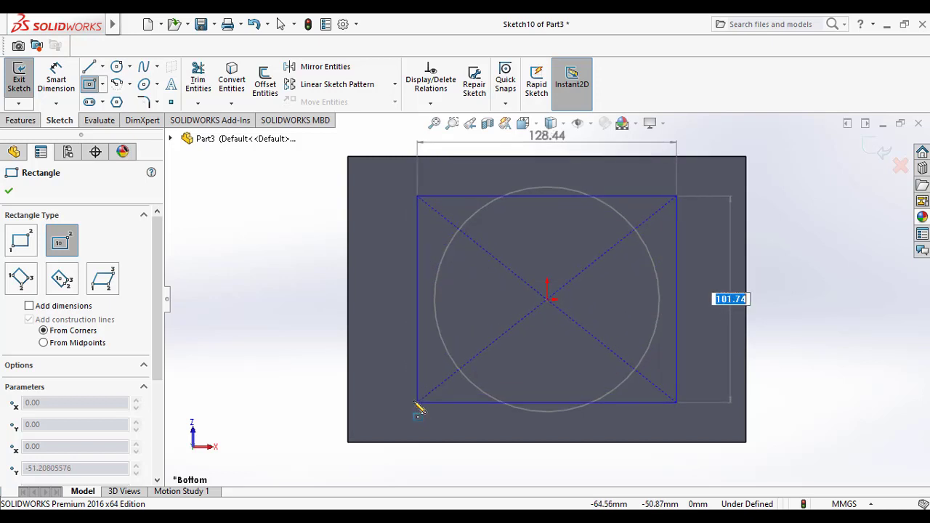
pyautogui.click(376, 417)
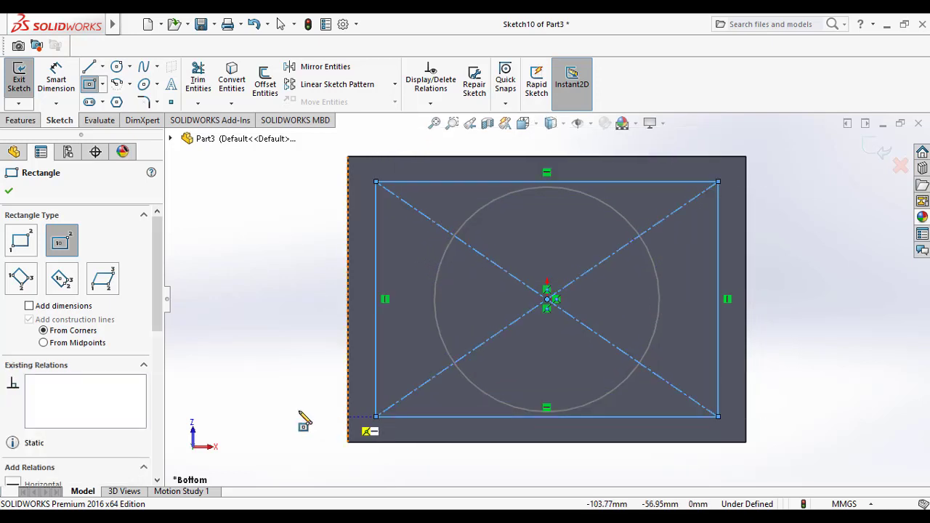
pyautogui.click(9, 190)
pyautogui.press('z')
pyautogui.press('z')
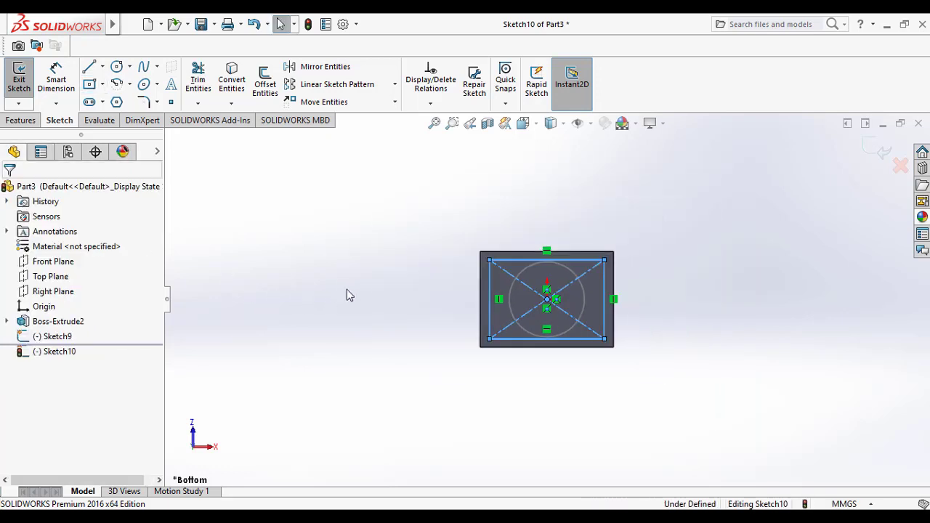
pyautogui.moveTo(346, 294)
pyautogui.mouseDown(button='middle')
pyautogui.moveTo(326, 388)
pyautogui.moveTo(331, 364)
pyautogui.mouseUp(button='middle')
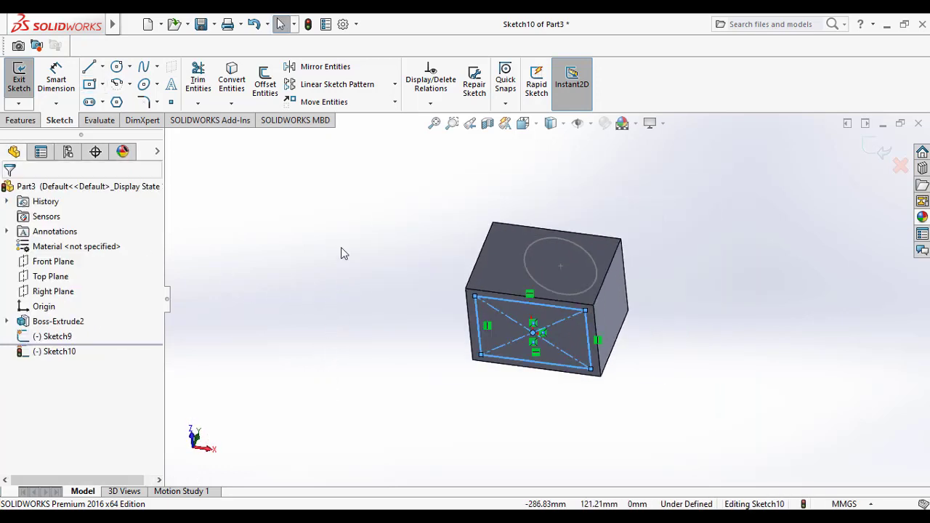
pyautogui.click(19, 80)
# On the Front Plane, draw a two-point spline from the block's bottom edge to its top edge.
pyautogui.moveTo(418, 230); pyautogui.dragTo(361, 334, button='middle')
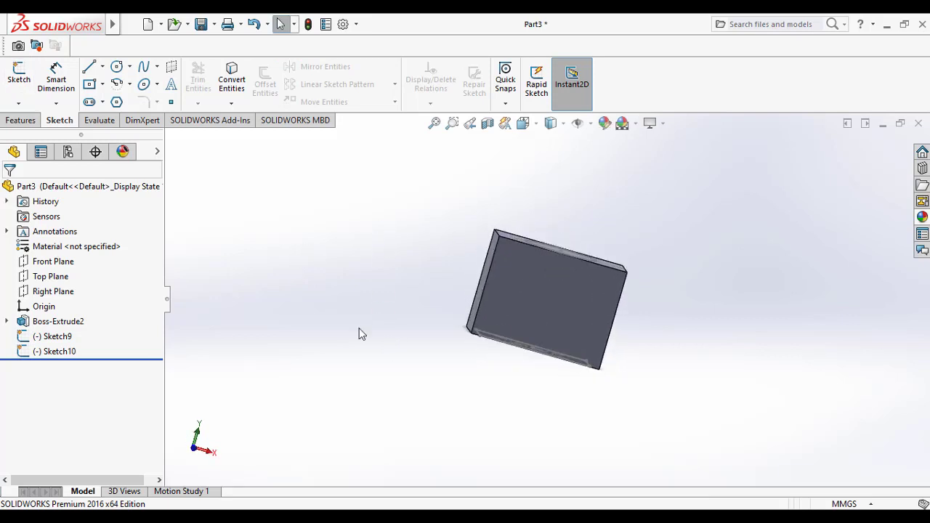
pyautogui.click(51, 261)
pyautogui.rightClick(48, 263)
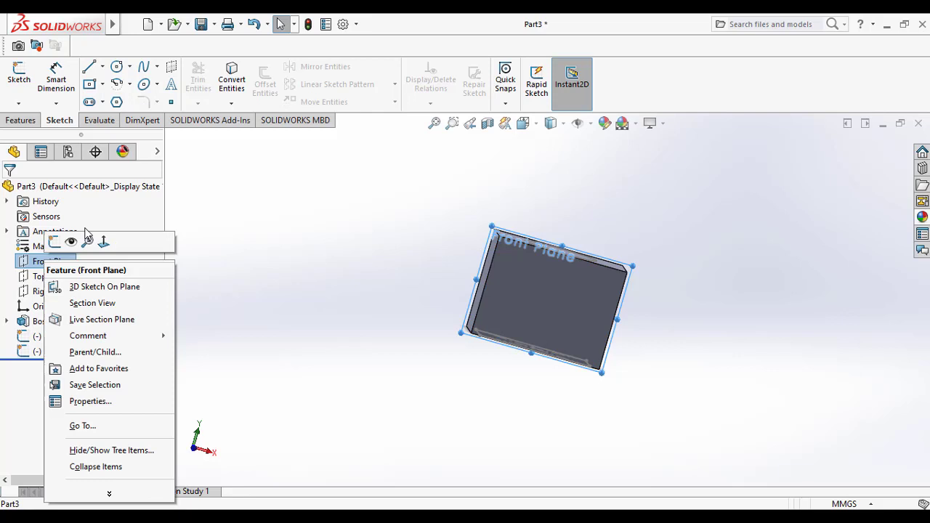
pyautogui.click(111, 243)
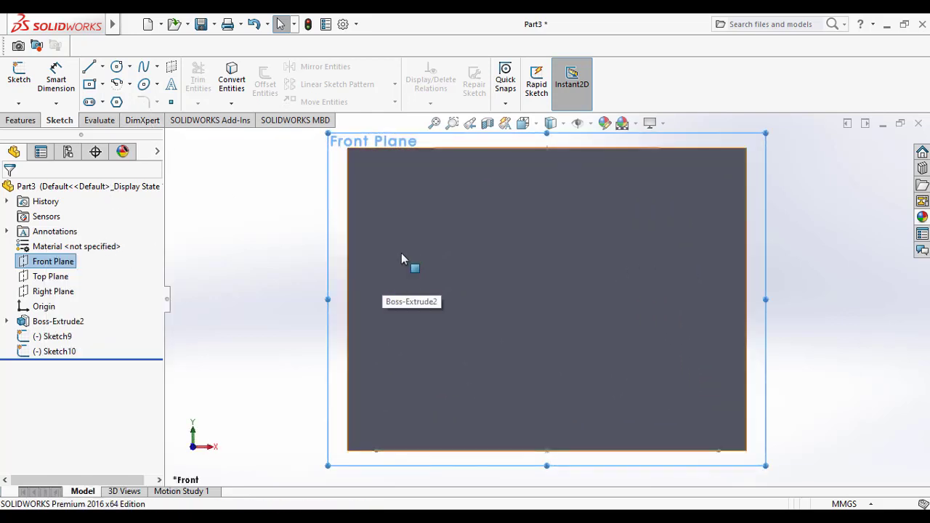
pyautogui.click(145, 68)
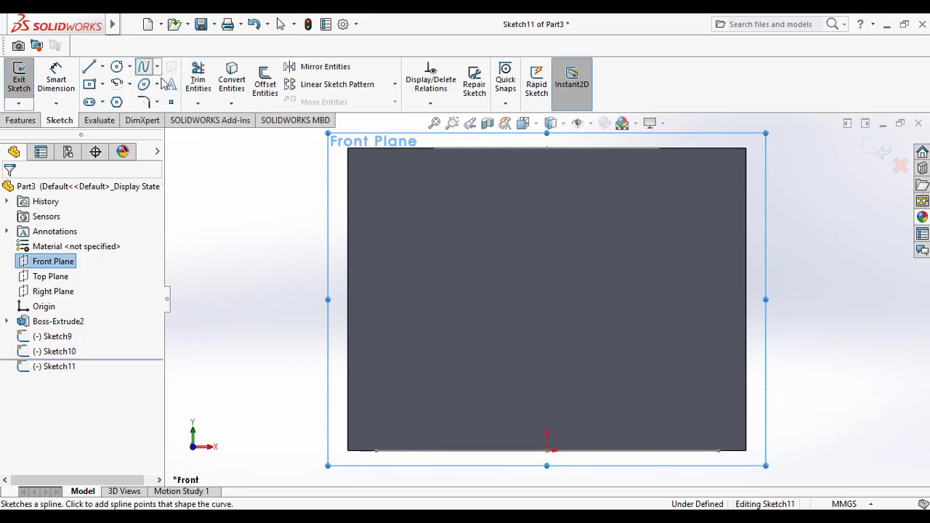
pyautogui.click(376, 450)
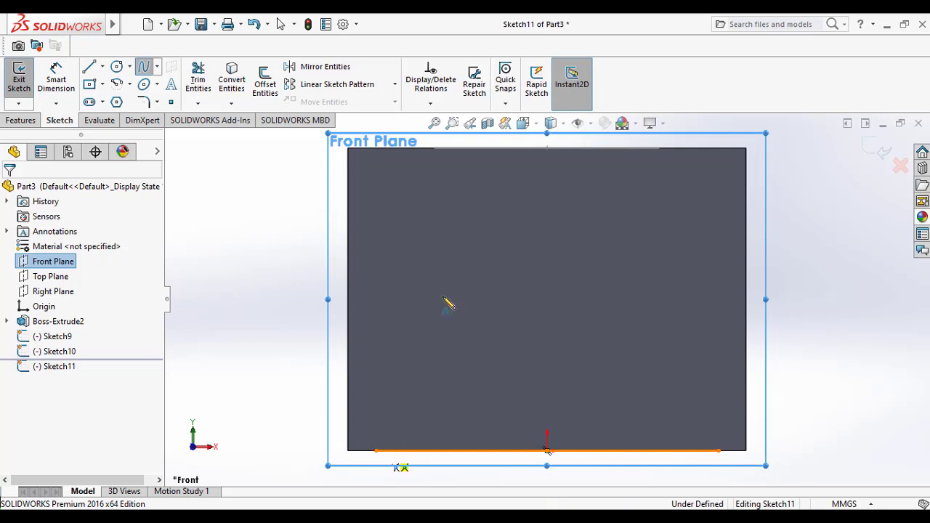
pyautogui.click(434, 148)
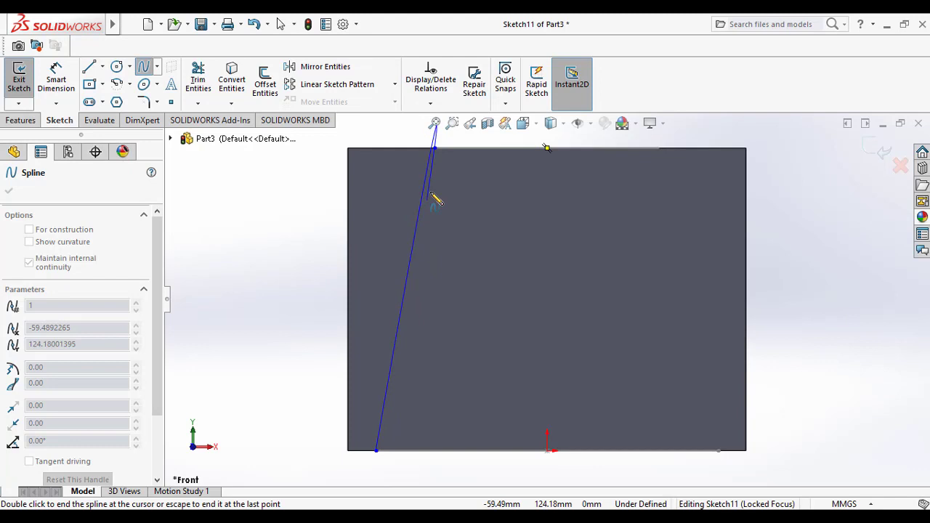
pyautogui.press('Escape')
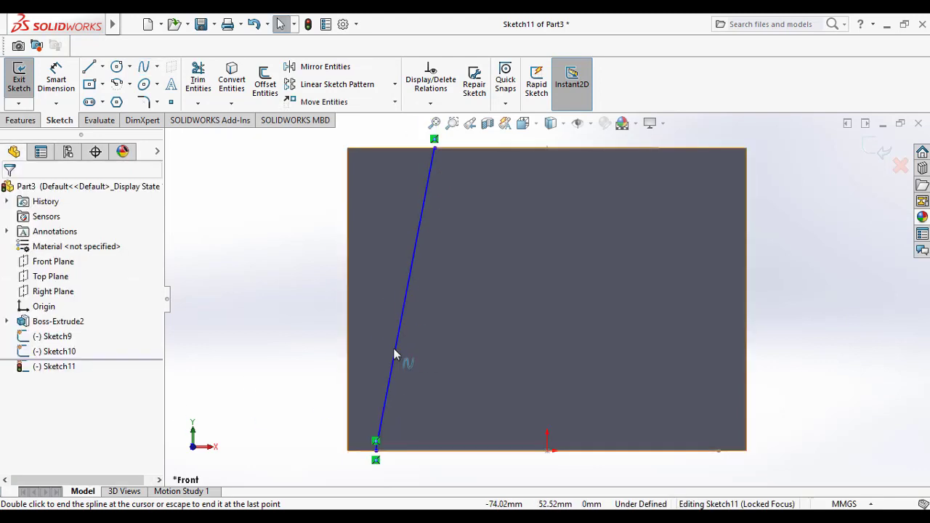
# Select the left spline and drag its lower and upper handles to bend it.
pyautogui.click(400, 333)
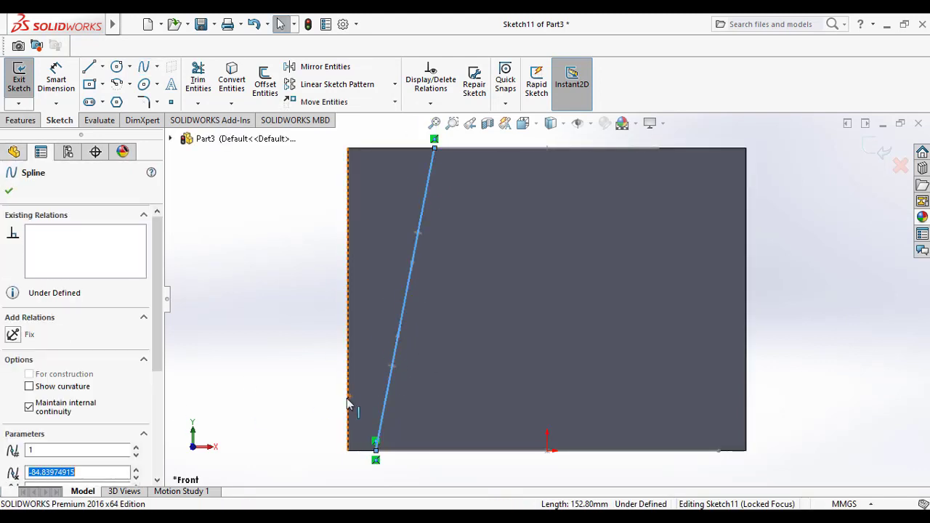
pyautogui.click(398, 336)
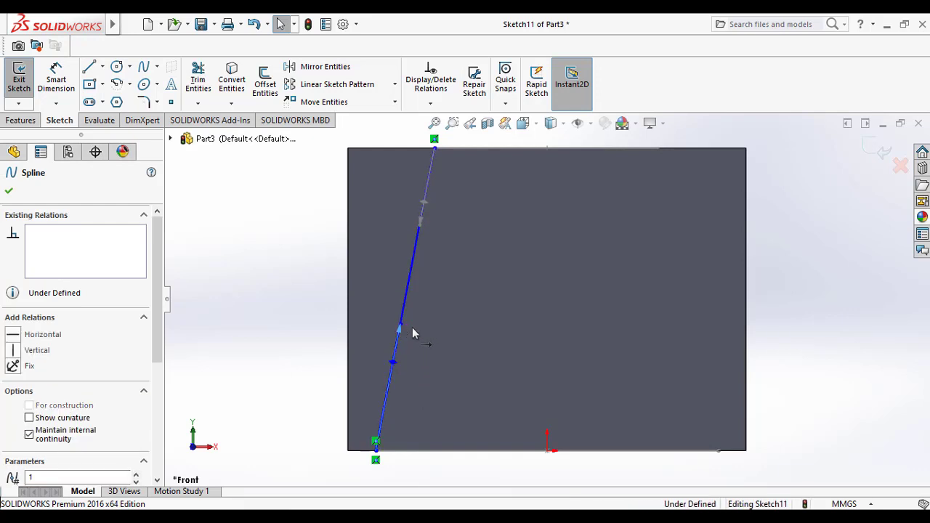
pyautogui.click(416, 330)
pyautogui.moveTo(392, 364); pyautogui.dragTo(416, 371)
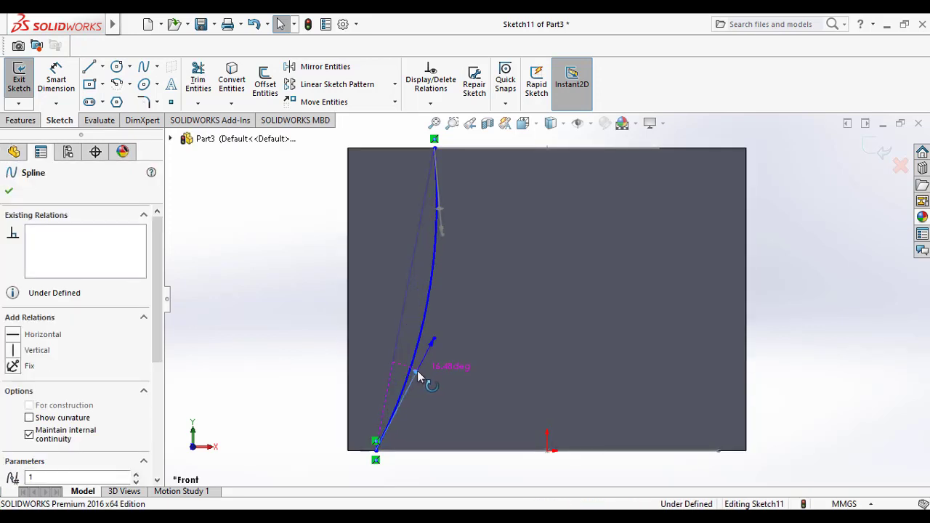
pyautogui.moveTo(437, 210); pyautogui.dragTo(449, 206)
# Raise the top tangent angle, rotate both end tangents into an S-curve, and confirm.
pyautogui.scroll(-3, 100, 371)
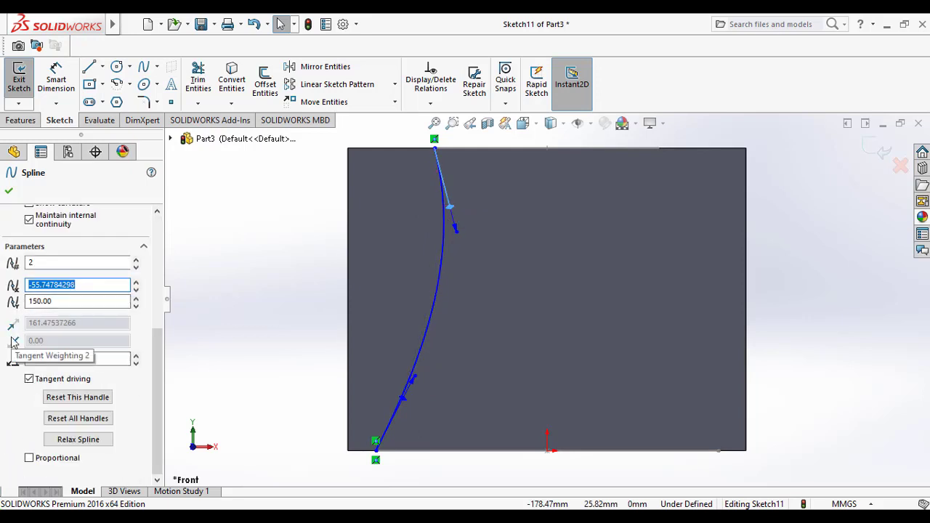
pyautogui.click(136, 354)
pyautogui.click(135, 354)
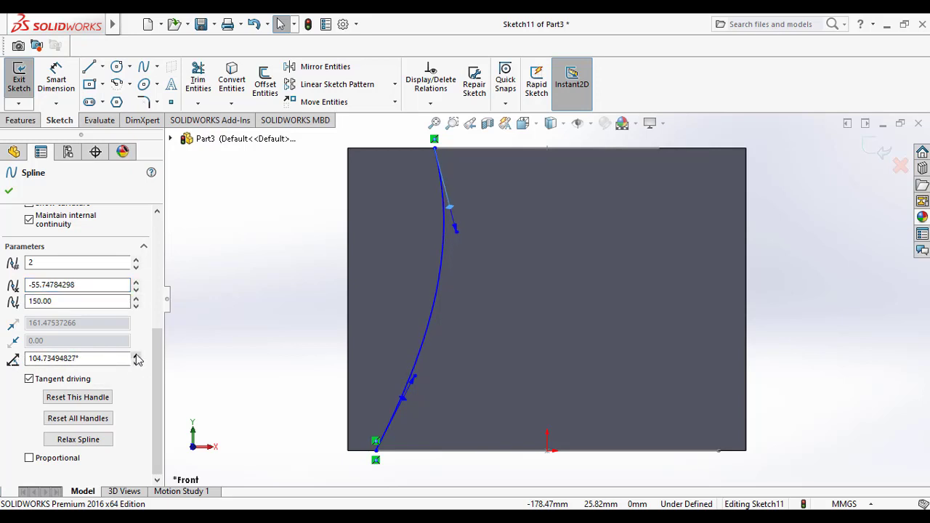
pyautogui.moveTo(452, 207)
pyautogui.mouseDown()
pyautogui.moveTo(465, 202)
pyautogui.moveTo(451, 206)
pyautogui.mouseUp()
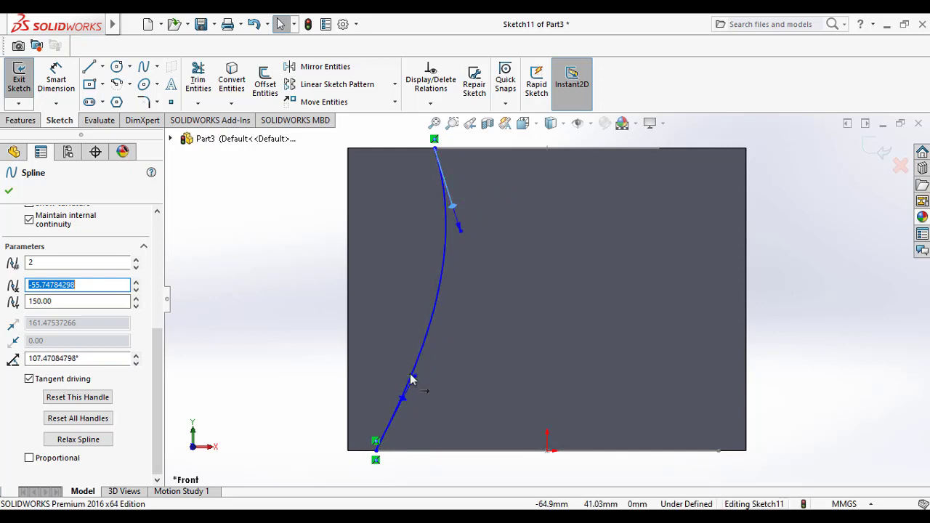
pyautogui.moveTo(404, 401)
pyautogui.mouseDown()
pyautogui.moveTo(418, 426)
pyautogui.moveTo(392, 404)
pyautogui.moveTo(404, 397)
pyautogui.moveTo(392, 395)
pyautogui.mouseUp()
pyautogui.scroll(-2, 434, 374)
pyautogui.scroll(3, 434, 373)
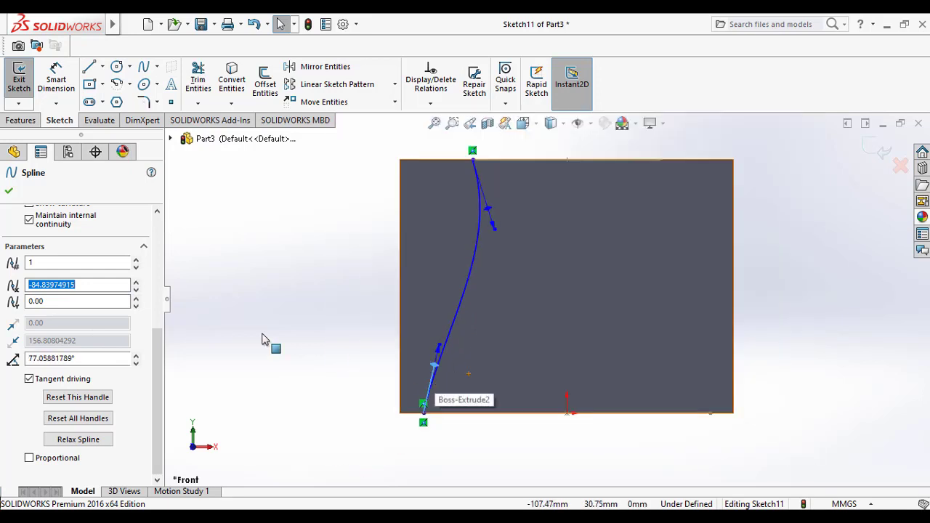
pyautogui.click(9, 192)
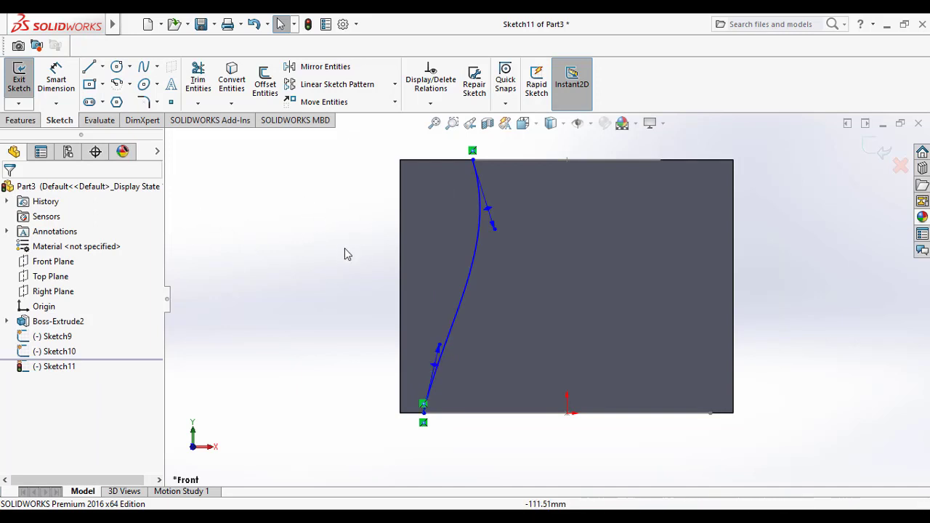
pyautogui.moveTo(344, 253); pyautogui.dragTo(262, 290, button='middle')
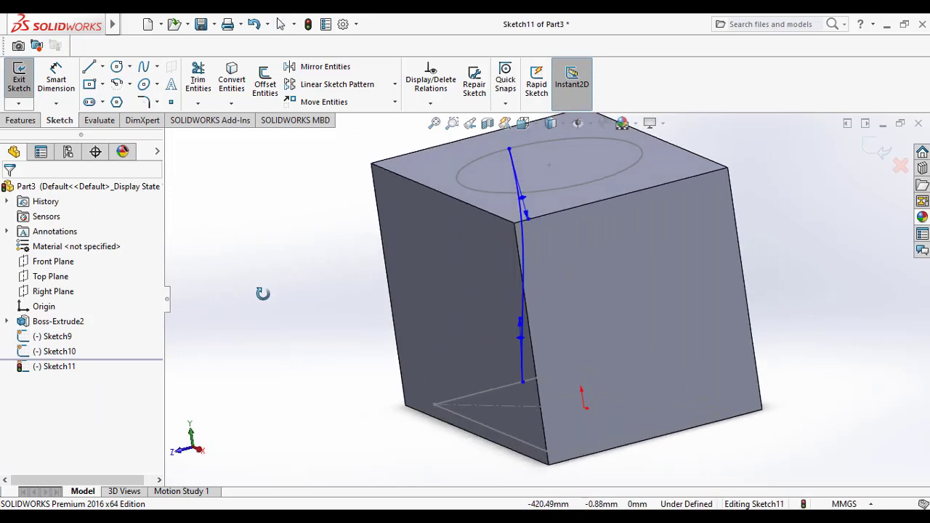
# Close Sketch11 and view the Front Plane face-on.
pyautogui.click(19, 78)
pyautogui.press('Right')
pyautogui.press('Right')
pyautogui.press('Right')
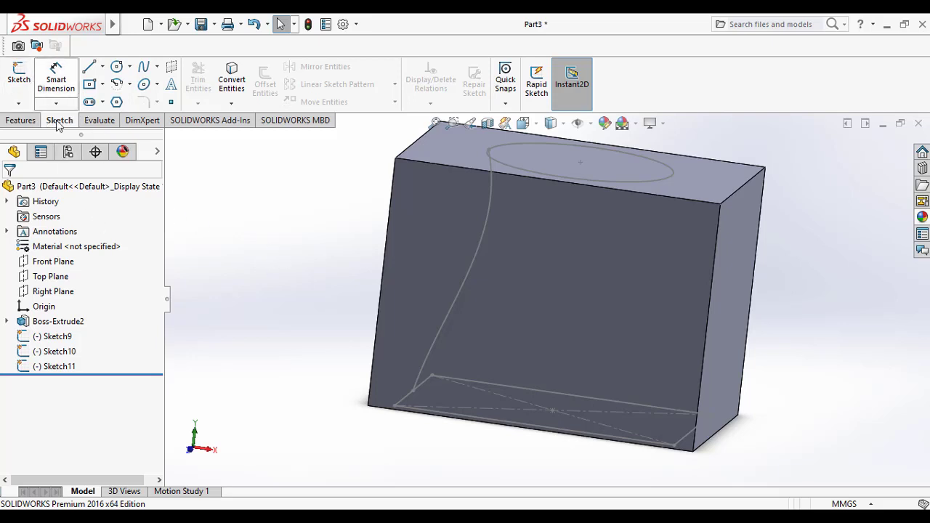
pyautogui.click(61, 265)
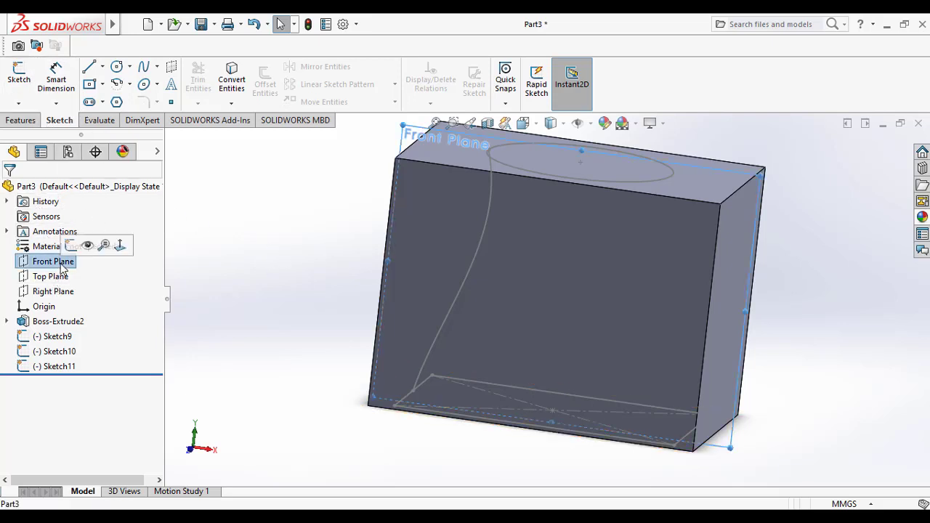
pyautogui.rightClick(61, 266)
pyautogui.click(121, 244)
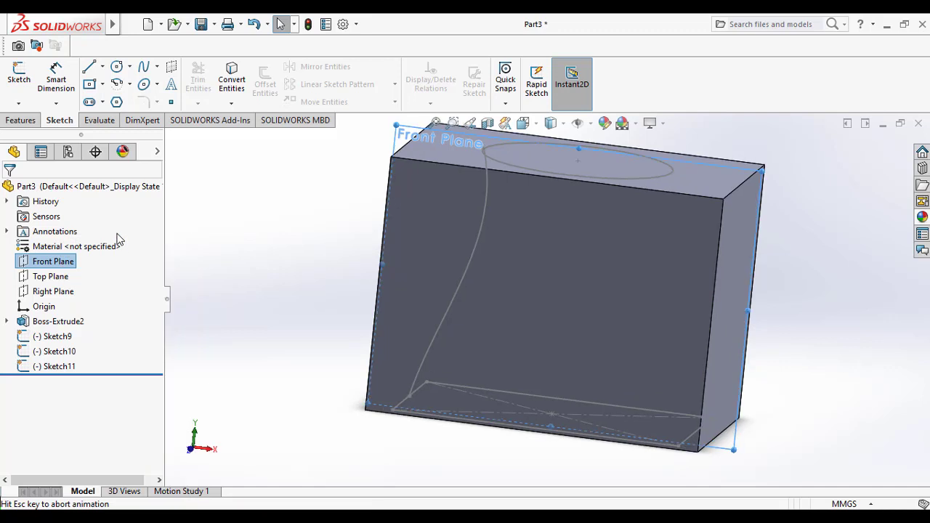
# Draw a second spline on the right side from the bottom edge to the top edge.
pyautogui.click(145, 67)
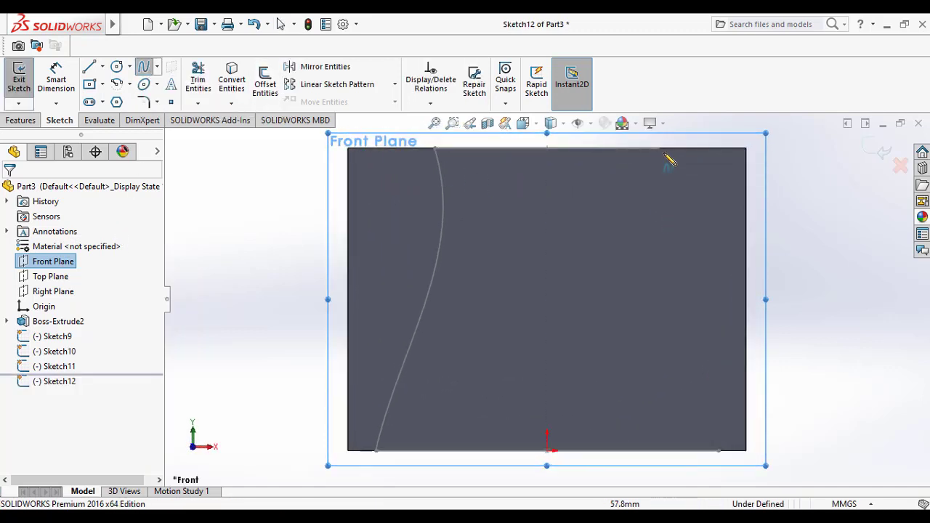
pyautogui.click(719, 451)
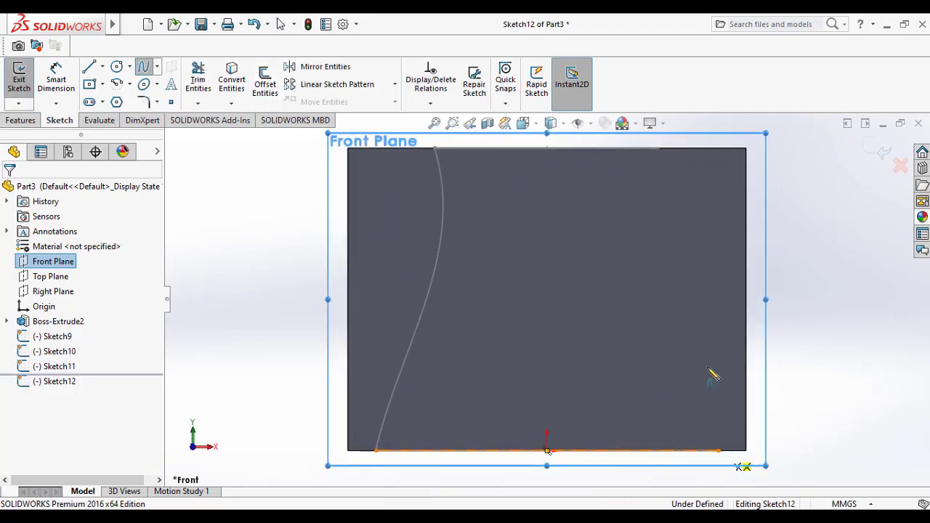
pyautogui.click(659, 157)
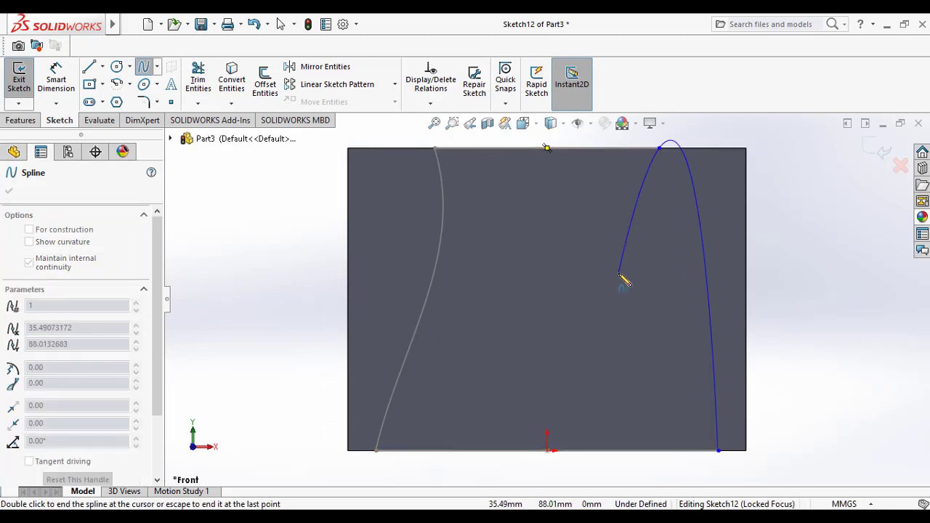
pyautogui.press('Escape')
pyautogui.press('Escape')
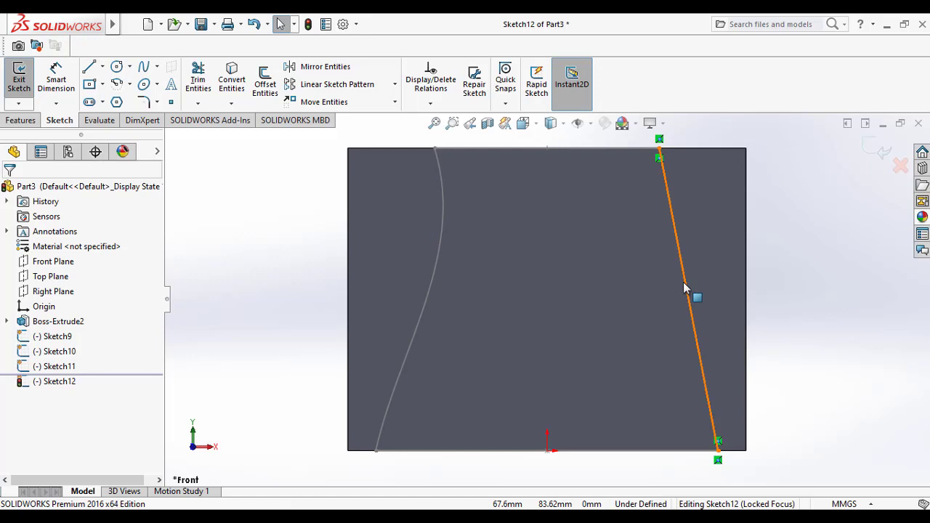
# Drag the second spline's lower and upper handles to bow it inward.
pyautogui.click(685, 295)
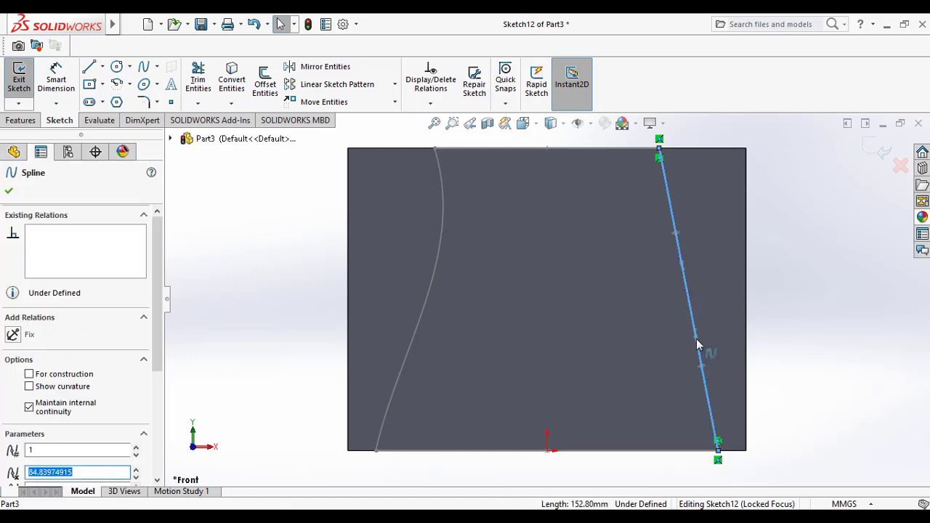
pyautogui.moveTo(702, 370); pyautogui.dragTo(620, 376)
pyautogui.moveTo(635, 227); pyautogui.dragTo(592, 211)
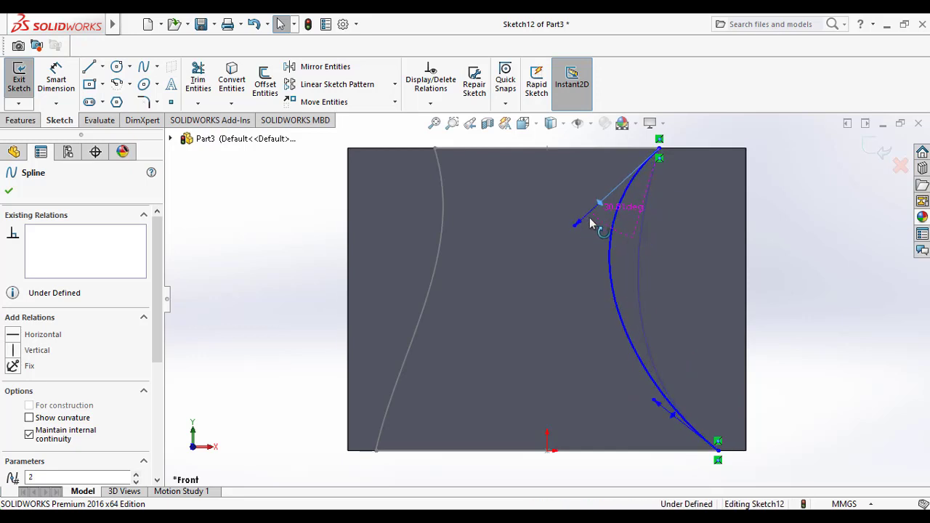
pyautogui.click(543, 297)
pyautogui.click(255, 276)
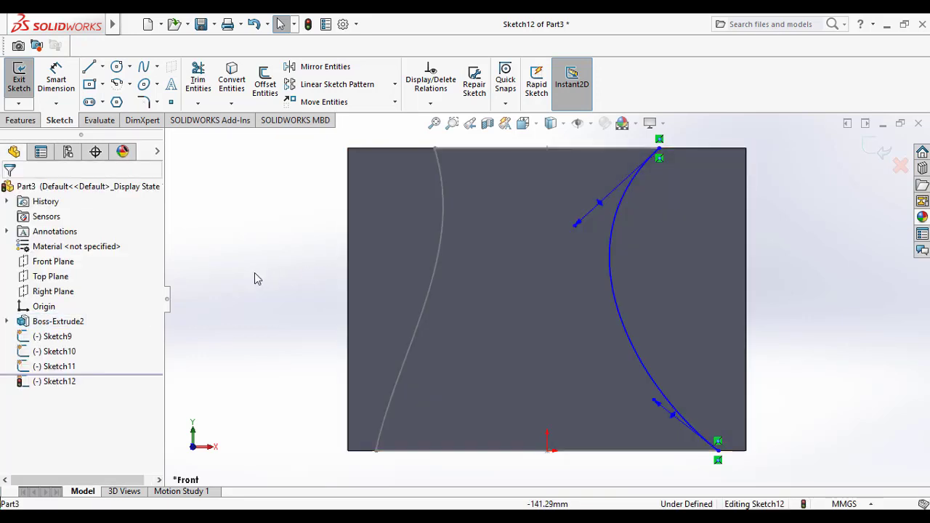
# Close Sketch12, check Sketch11 and Sketch12, zoom to fit, and pick a standard view orientation.
pyautogui.click(19, 83)
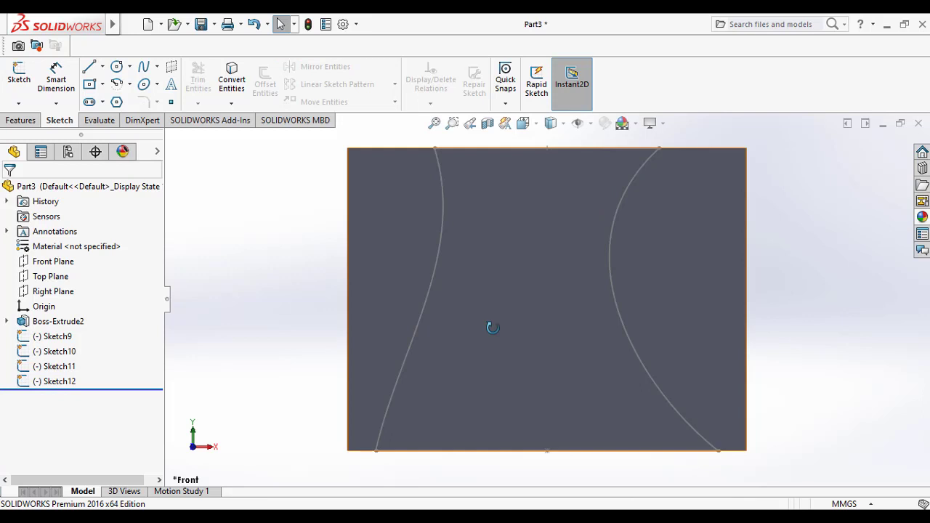
pyautogui.moveTo(491, 326)
pyautogui.mouseDown(button='middle')
pyautogui.moveTo(415, 357)
pyautogui.moveTo(137, 367)
pyautogui.mouseUp(button='middle')
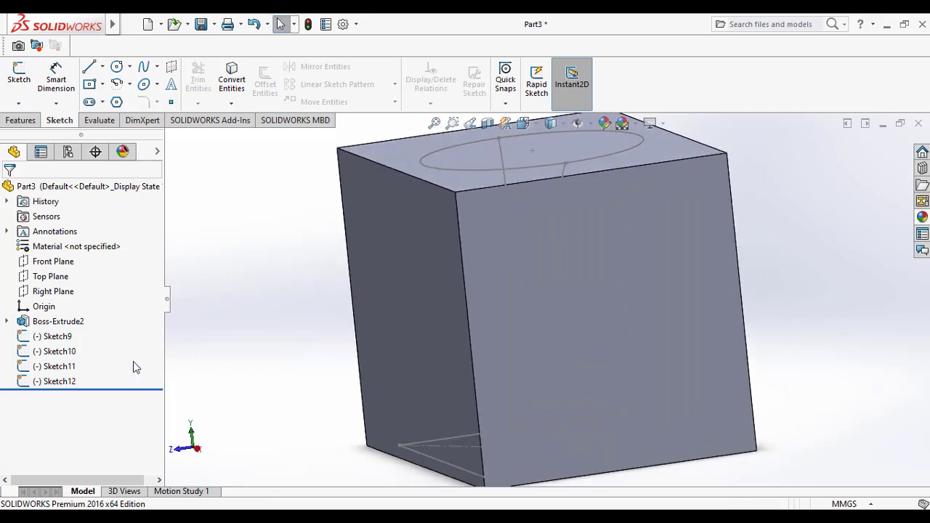
pyautogui.click(57, 381)
pyautogui.click(58, 367)
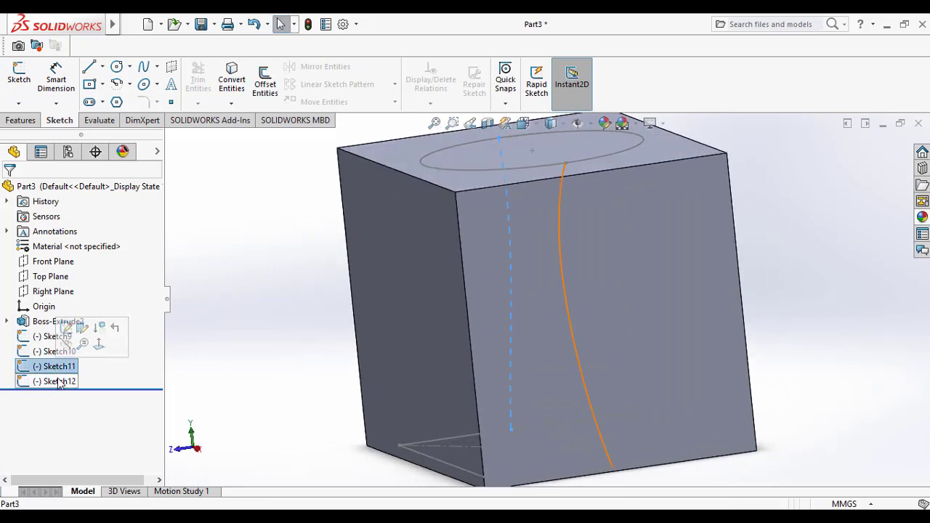
pyautogui.click(294, 325)
pyautogui.press('f')
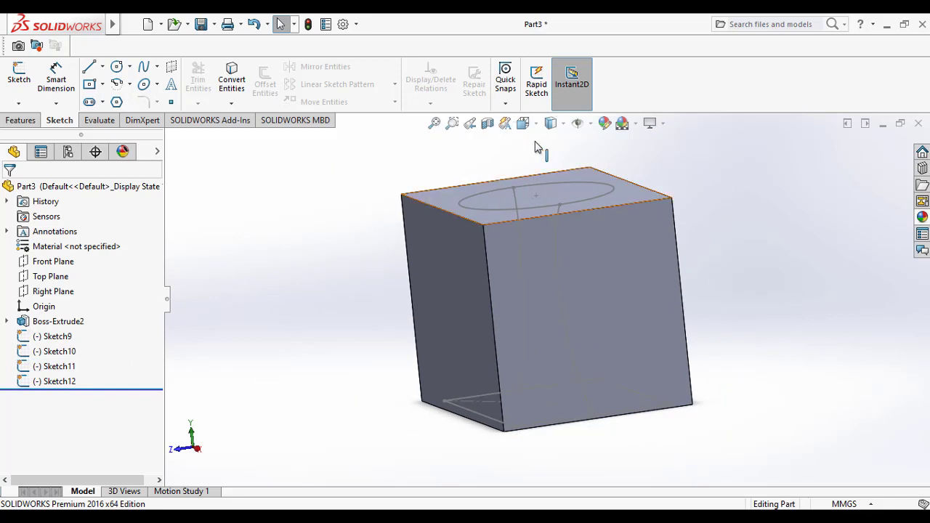
pyautogui.click(524, 123)
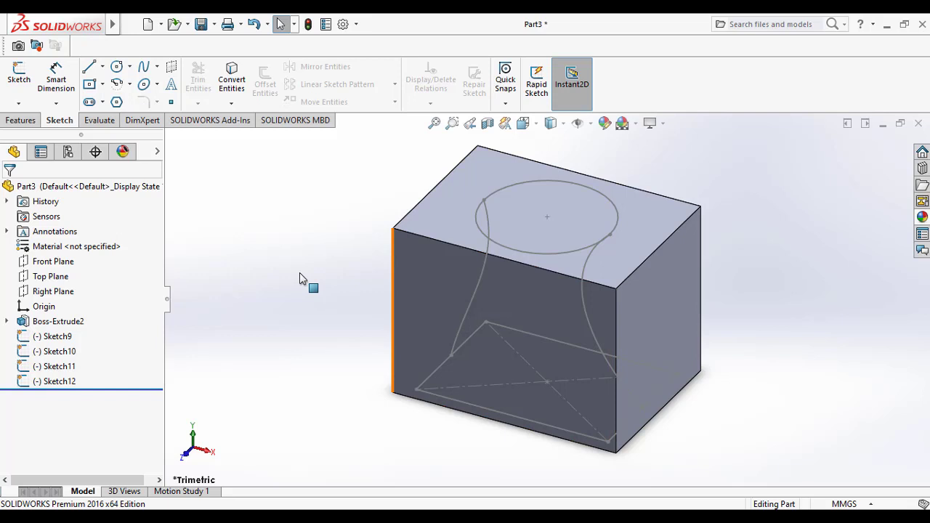
# Start a Cut-Loft with the Sketch9 circle and Sketch10 rectangle as its profiles.
pyautogui.click(22, 120)
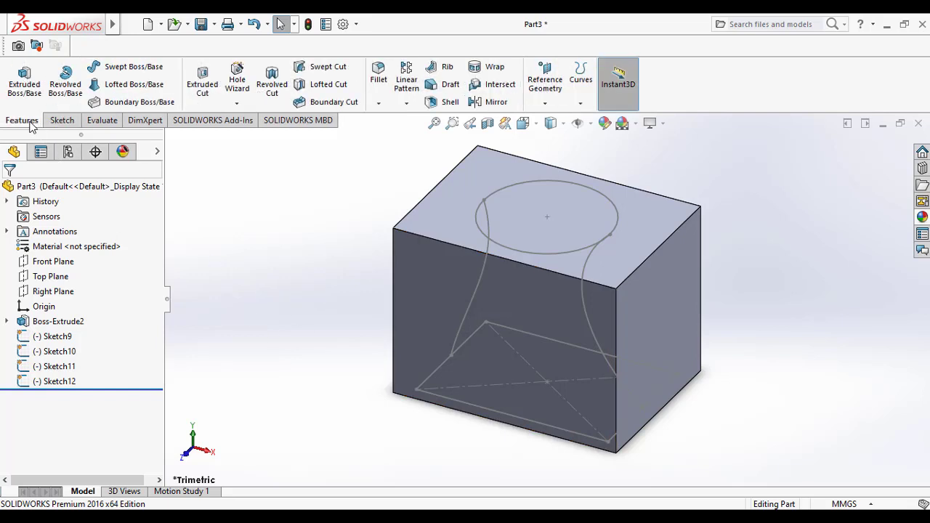
pyautogui.click(324, 86)
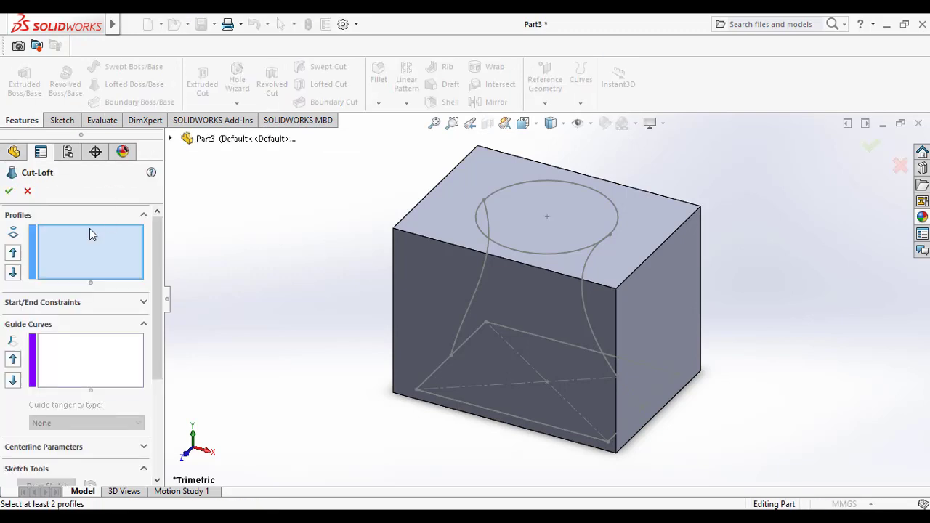
pyautogui.click(524, 253)
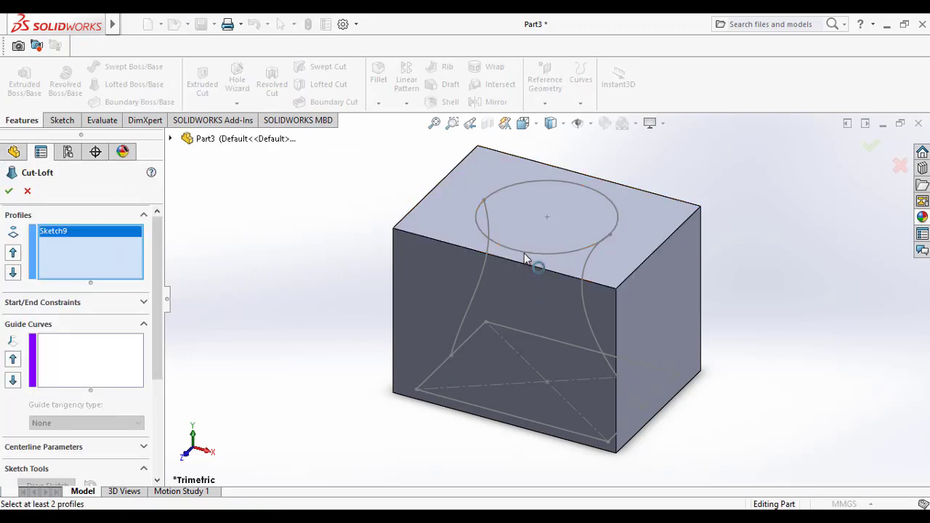
pyautogui.click(498, 417)
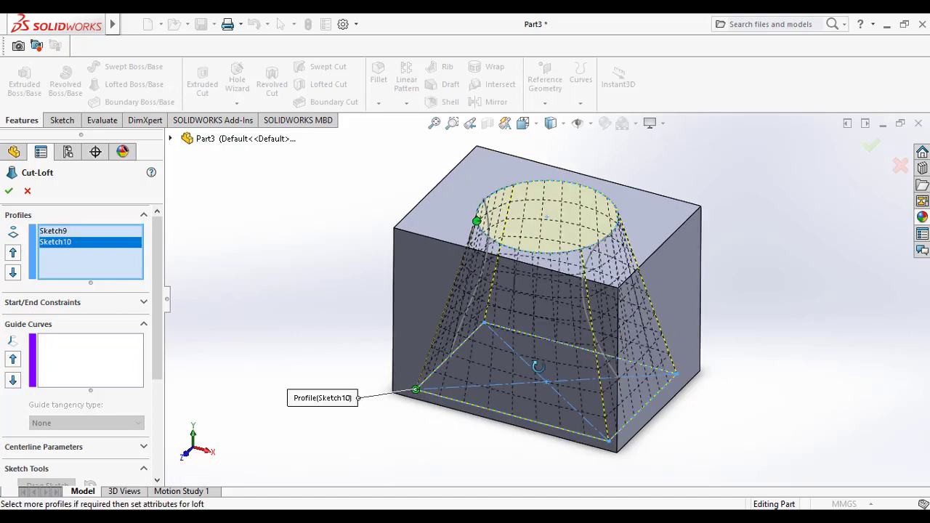
pyautogui.moveTo(531, 368)
pyautogui.mouseDown(button='middle')
pyautogui.moveTo(500, 361)
pyautogui.moveTo(512, 374)
pyautogui.moveTo(589, 383)
pyautogui.mouseUp(button='middle')
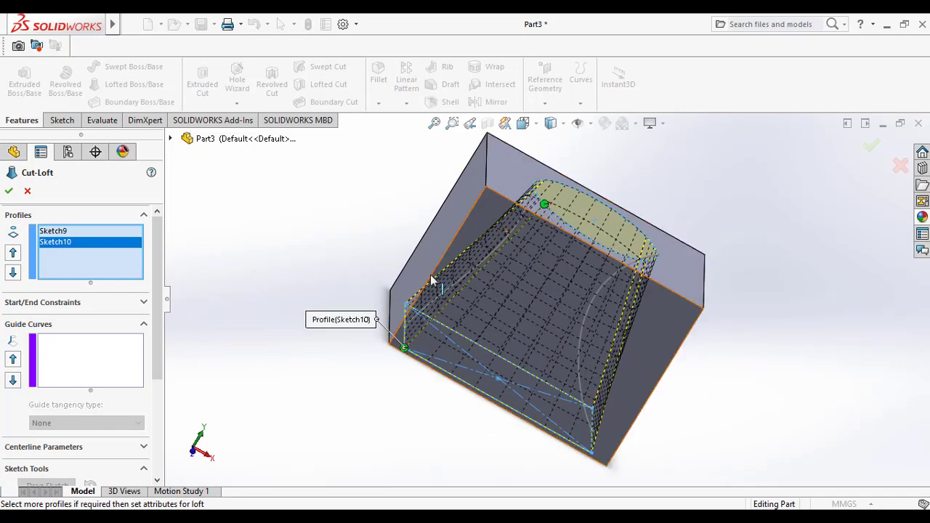
# Add Sketch11 and Sketch12 as the loft's guide curves and orbit to inspect the curved cut.
pyautogui.click(72, 349)
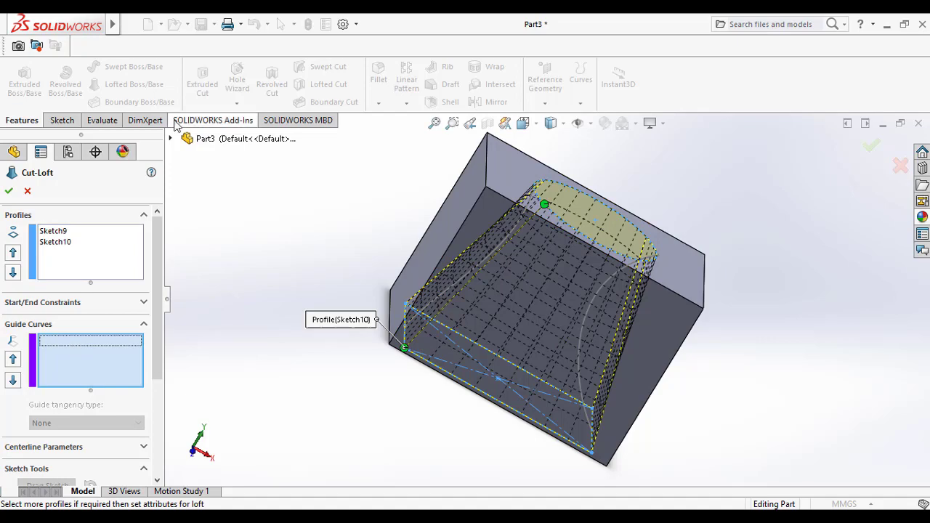
pyautogui.click(171, 139)
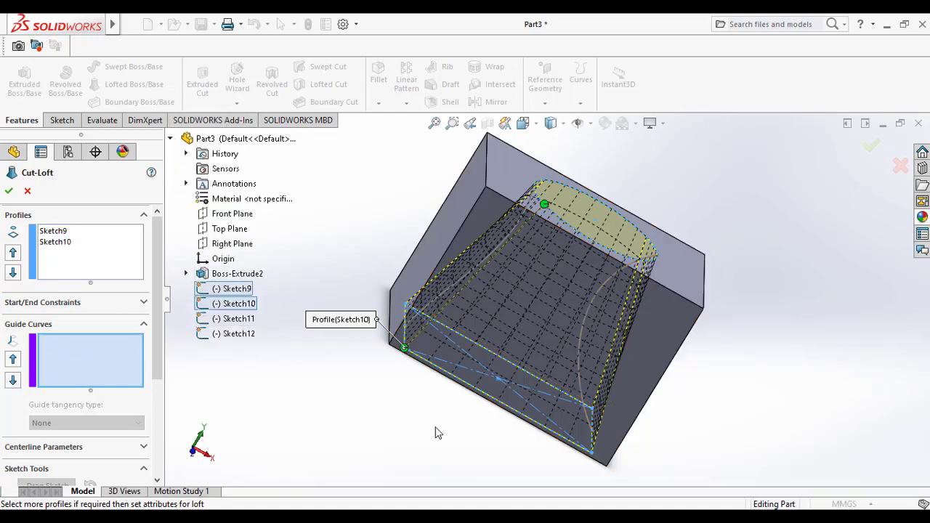
pyautogui.moveTo(434, 431)
pyautogui.mouseDown(button='middle')
pyautogui.moveTo(417, 397)
pyautogui.moveTo(454, 399)
pyautogui.moveTo(458, 442)
pyautogui.moveTo(428, 429)
pyautogui.moveTo(430, 407)
pyautogui.mouseUp(button='middle')
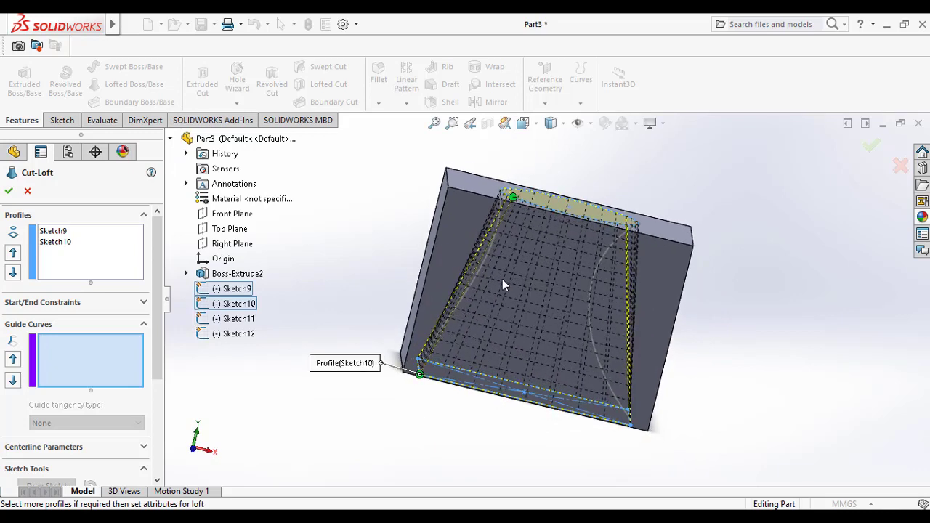
pyautogui.click(246, 322)
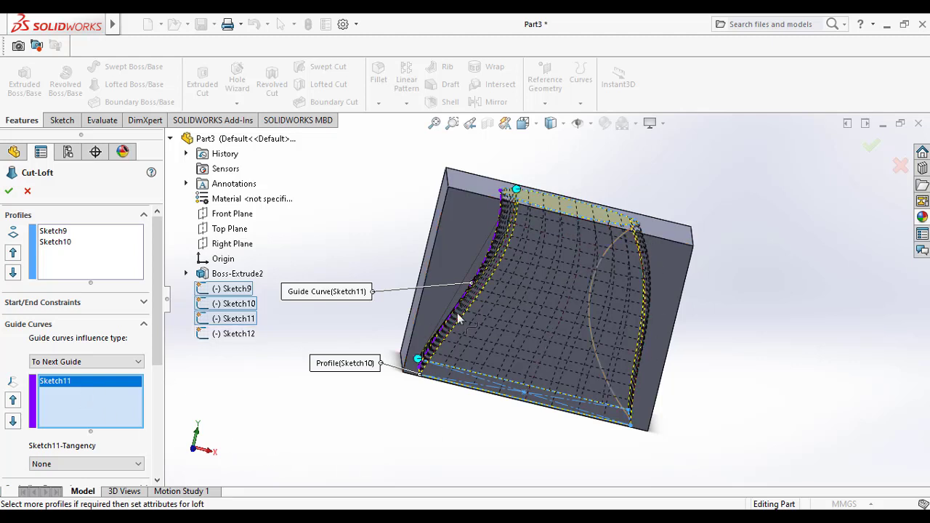
pyautogui.click(240, 336)
pyautogui.moveTo(511, 380); pyautogui.dragTo(603, 436, button='middle')
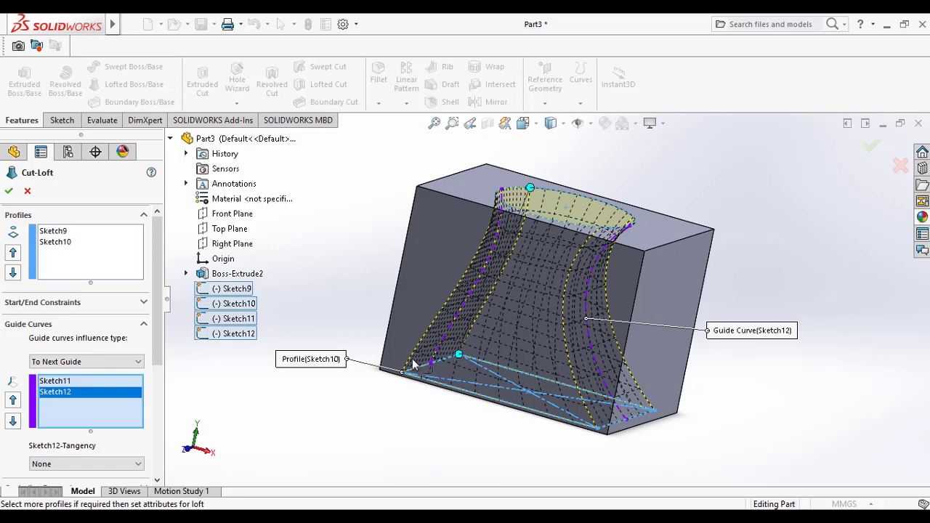
pyautogui.moveTo(423, 428); pyautogui.dragTo(451, 431, button='middle')
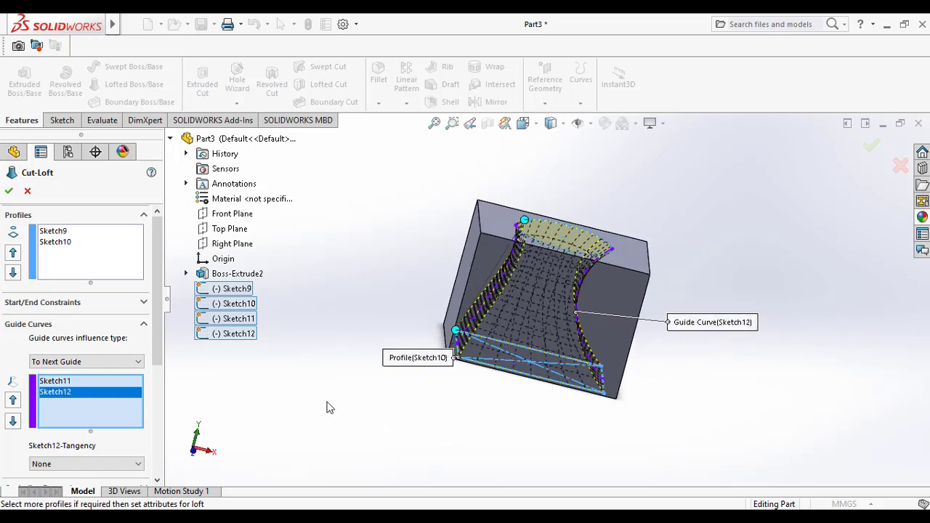
# Set the loft preview mesh density to 9 and accept the cut-loft as Cut-Loft2.
pyautogui.moveTo(156, 338); pyautogui.dragTo(153, 450)
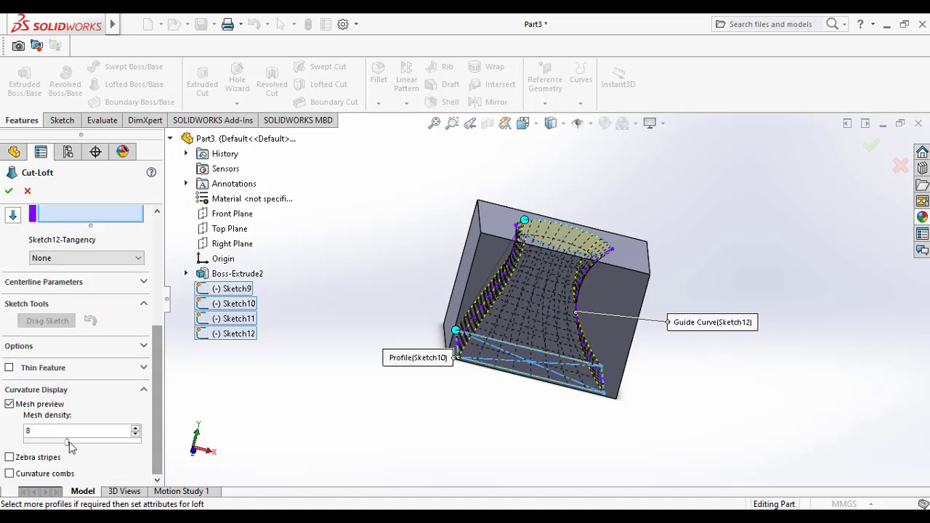
pyautogui.moveTo(84, 445); pyautogui.dragTo(116, 450)
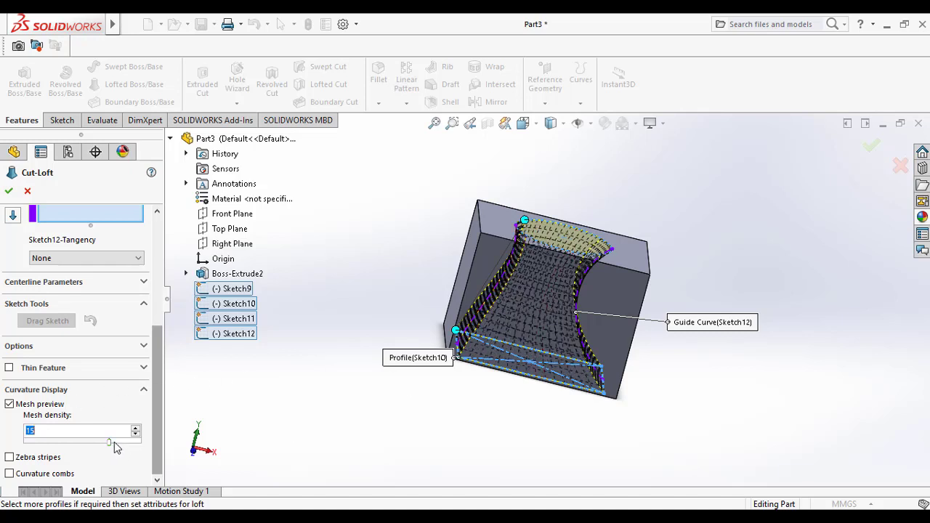
pyautogui.moveTo(93, 448); pyautogui.dragTo(52, 444)
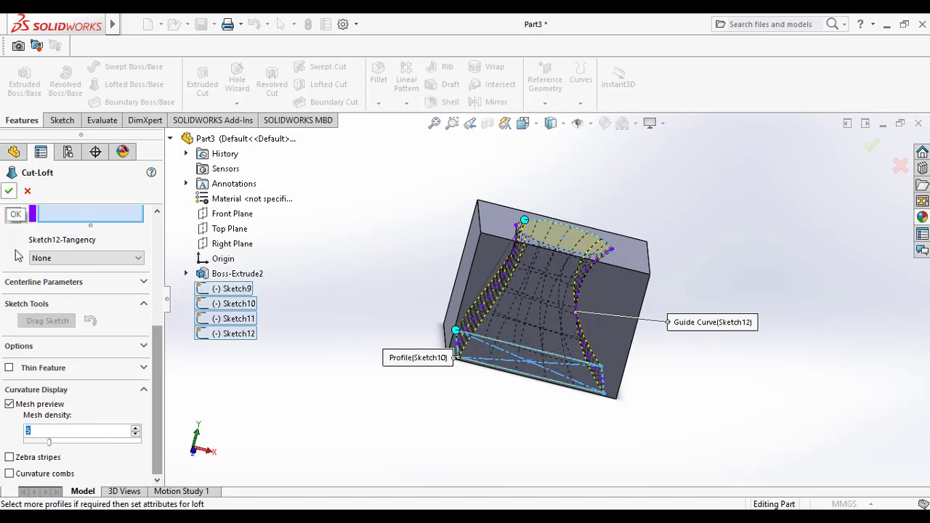
pyautogui.moveTo(76, 447); pyautogui.dragTo(73, 445)
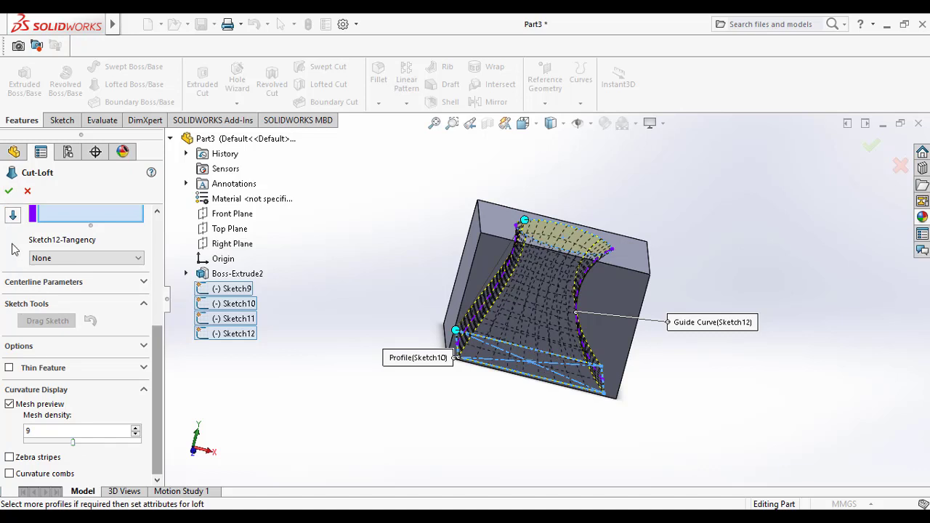
pyautogui.click(7, 192)
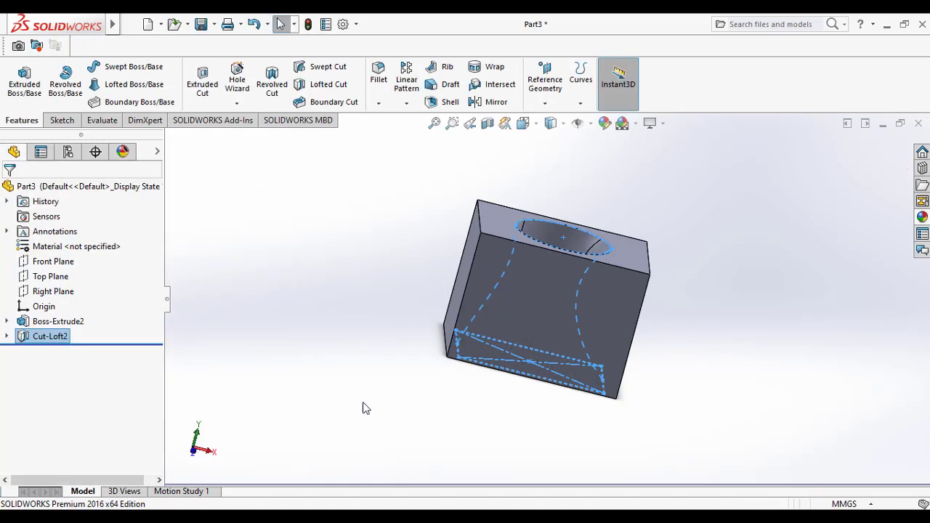
# Deselect and orbit to inspect the cut, then restore Trimetric view and select the front face.
pyautogui.click(446, 408)
pyautogui.moveTo(598, 405)
pyautogui.mouseDown(button='middle')
pyautogui.moveTo(607, 305)
pyautogui.moveTo(643, 201)
pyautogui.moveTo(554, 223)
pyautogui.moveTo(501, 320)
pyautogui.mouseUp(button='middle')
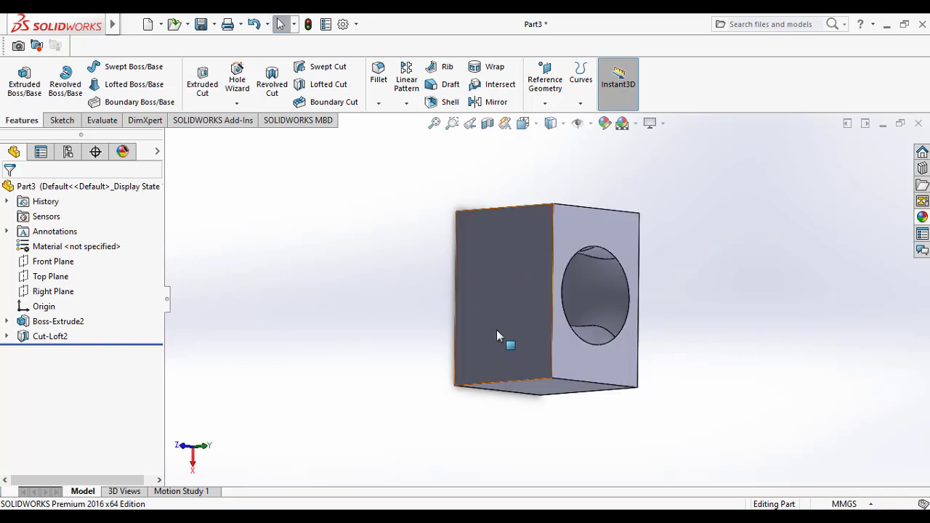
pyautogui.click(523, 123)
pyautogui.click(581, 180)
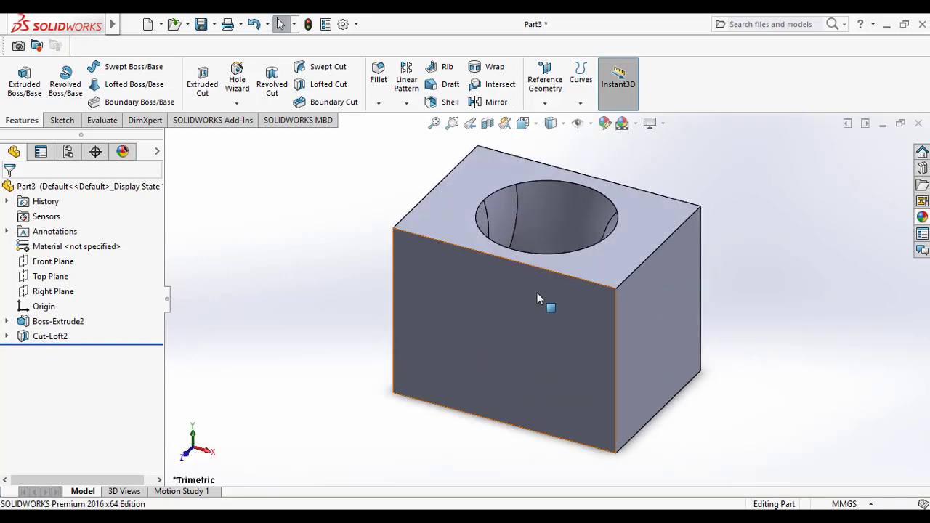
pyautogui.click(538, 293)
# Apply a section view with the cutting plane offset -58.00 mm into the block.
pyautogui.click(487, 122)
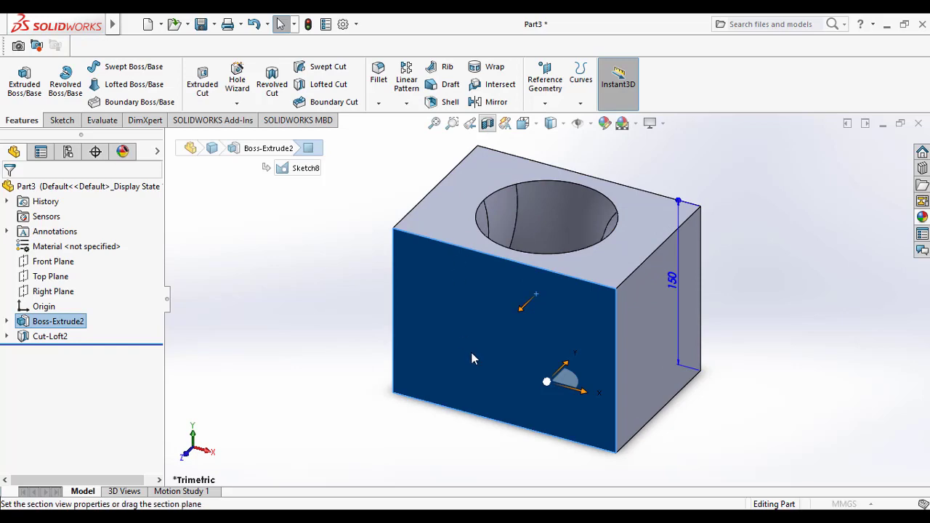
pyautogui.moveTo(477, 370); pyautogui.dragTo(520, 341)
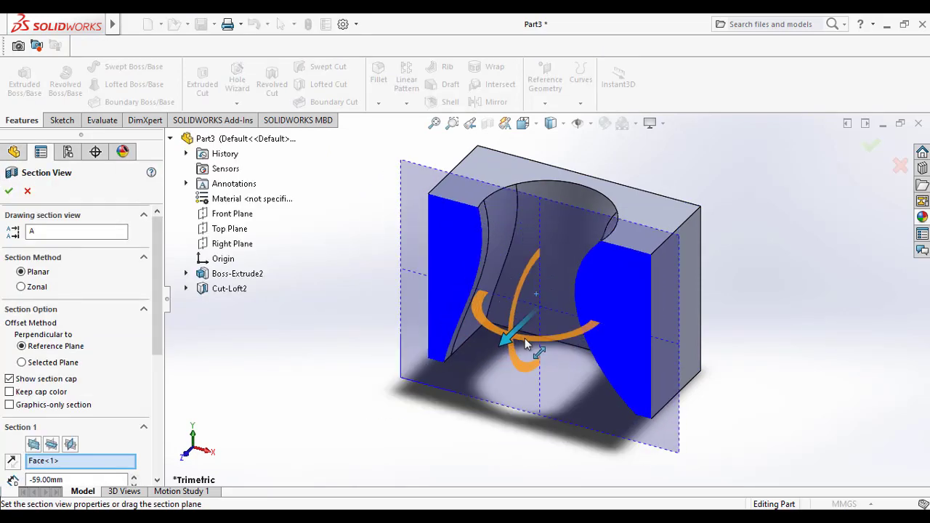
pyautogui.click(9, 190)
# Select the sectioned front face, then select Front Plane in the feature tree.
pyautogui.rightClick(452, 247)
pyautogui.click(363, 234)
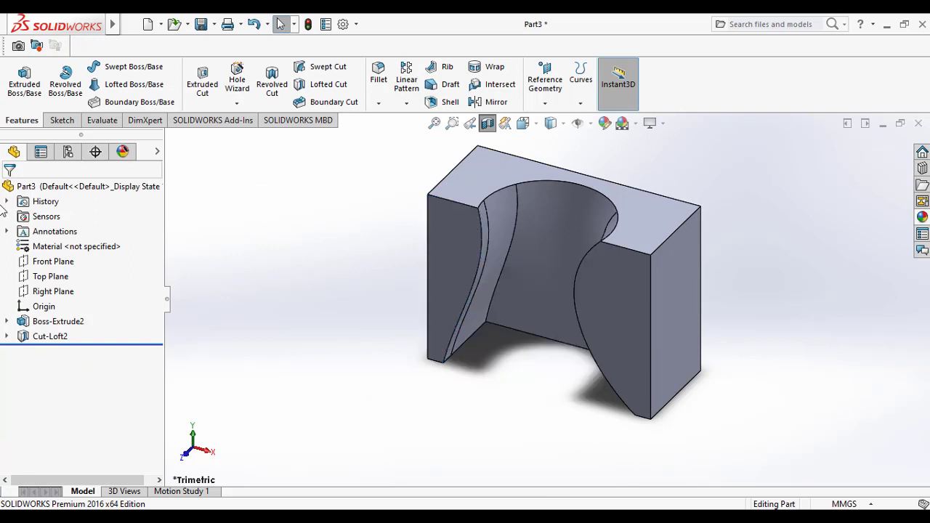
pyautogui.click(442, 226)
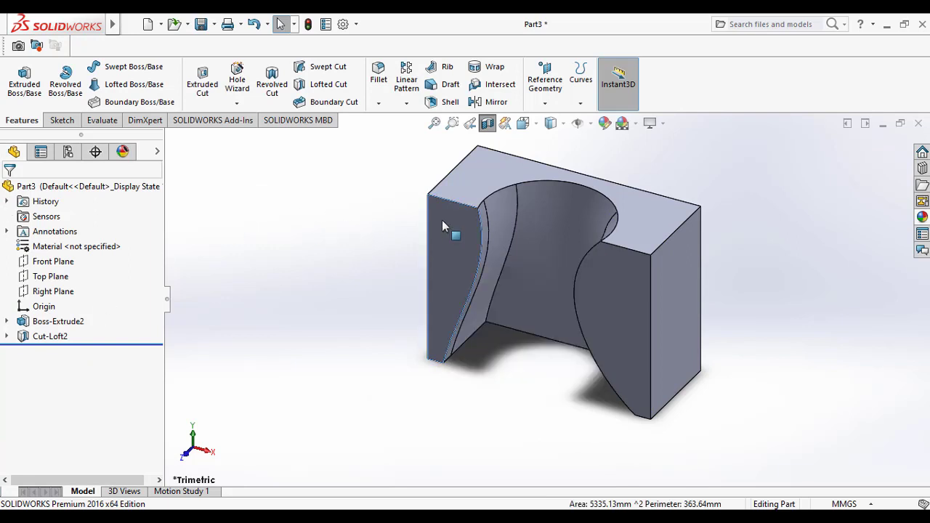
pyautogui.rightClick(66, 263)
pyautogui.click(92, 246)
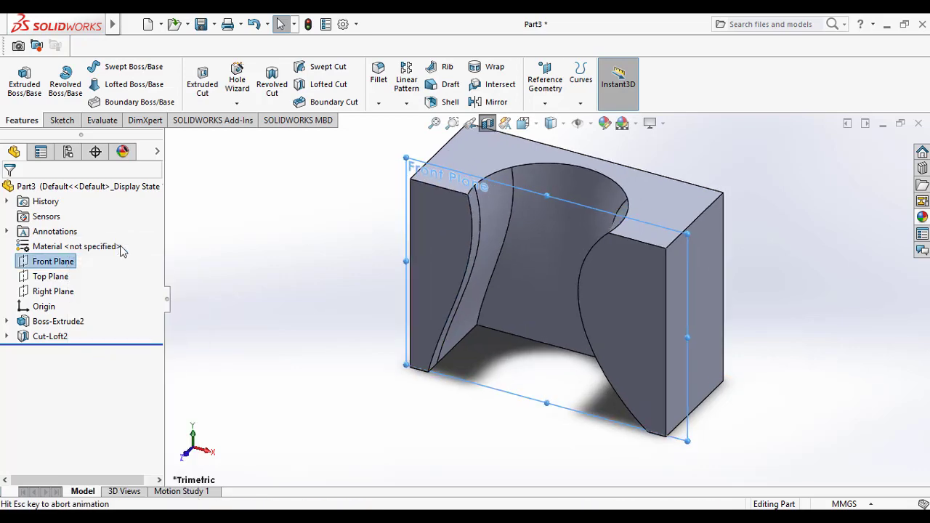
# View the section Normal To the Front Plane, then orbit the cut to an oblique angle.
pyautogui.rightClick(72, 262)
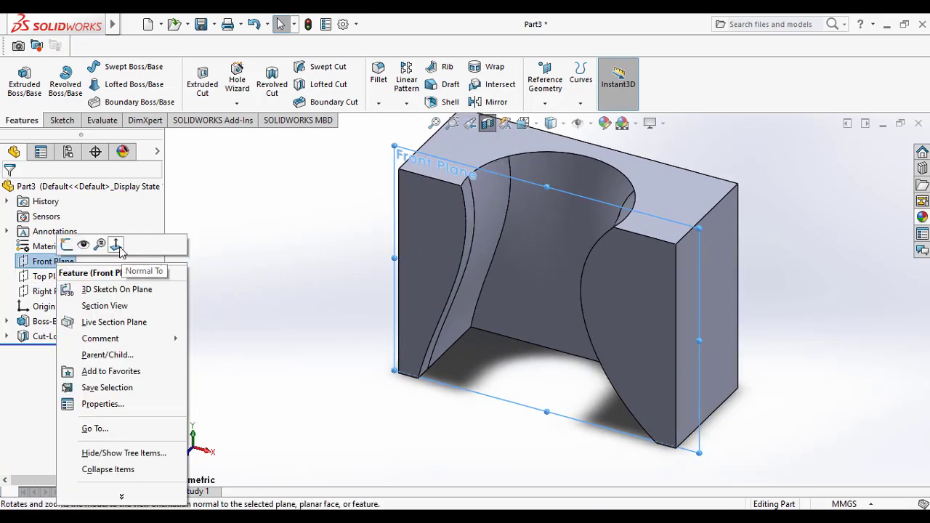
pyautogui.click(165, 242)
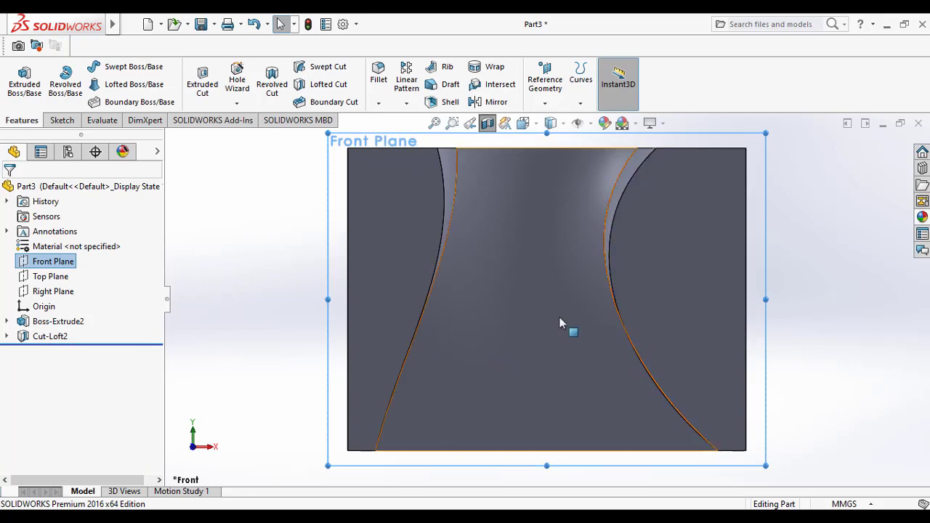
pyautogui.click(545, 247)
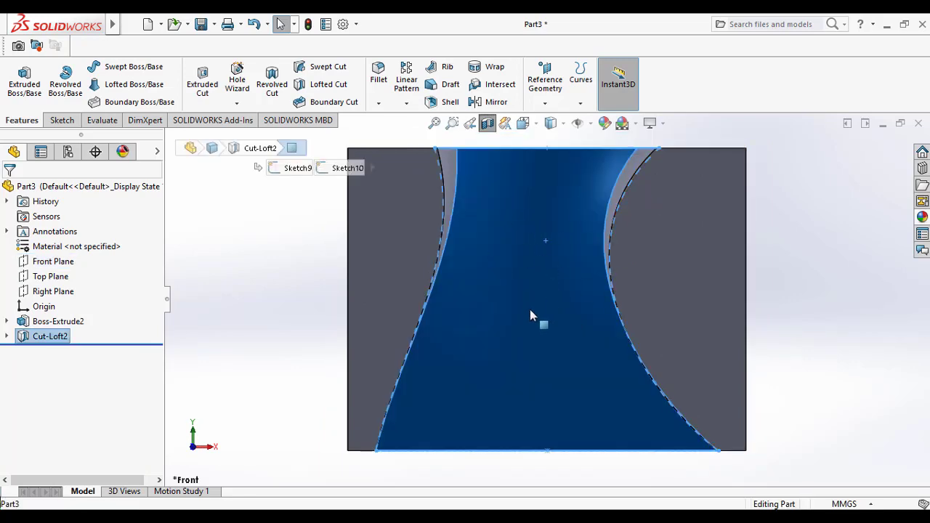
pyautogui.moveTo(533, 313)
pyautogui.mouseDown(button='middle')
pyautogui.moveTo(499, 367)
pyautogui.moveTo(530, 341)
pyautogui.moveTo(541, 356)
pyautogui.moveTo(586, 350)
pyautogui.moveTo(533, 332)
pyautogui.moveTo(512, 307)
pyautogui.moveTo(523, 339)
pyautogui.mouseUp(button='middle')
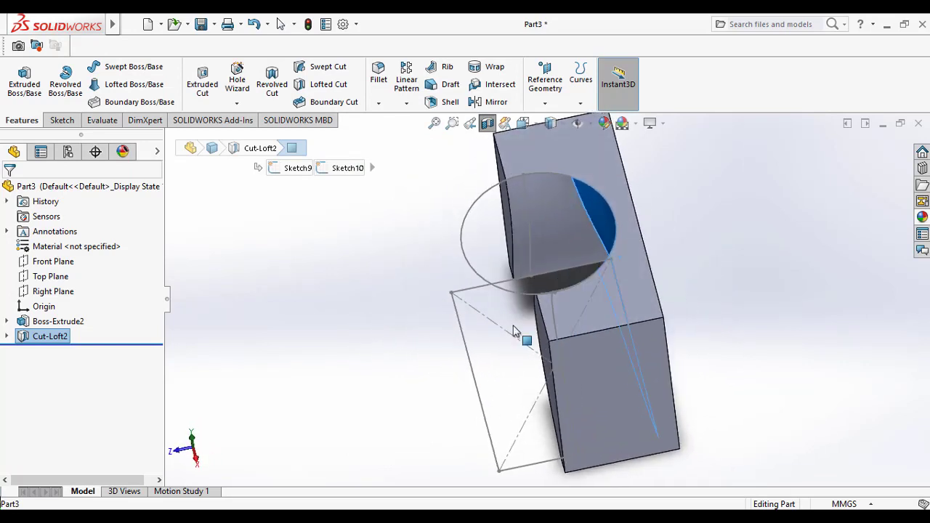
pyautogui.click(306, 353)
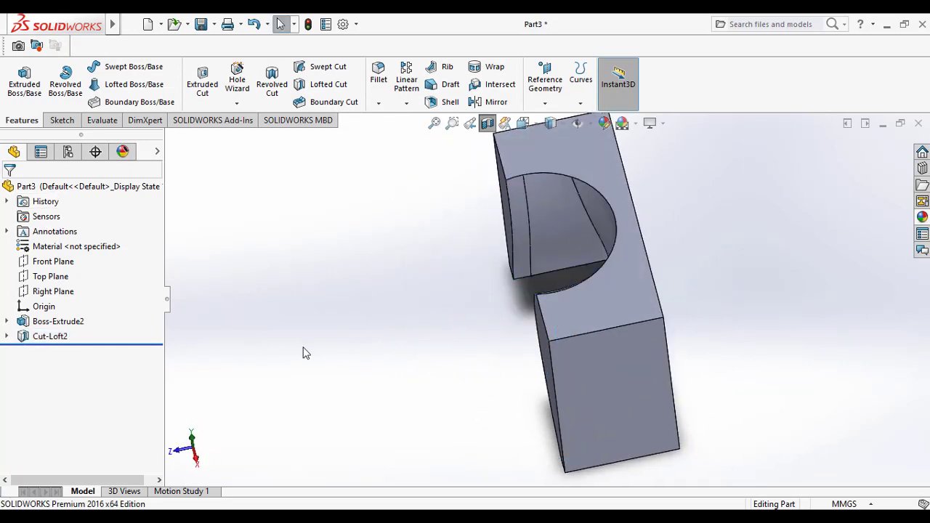
# Orbit to examine the lofted cut, then return the sectioned block to Trimetric view.
pyautogui.moveTo(634, 356); pyautogui.dragTo(727, 272, button='middle')
pyautogui.moveTo(621, 255); pyautogui.dragTo(547, 240, button='middle')
pyautogui.click(550, 240)
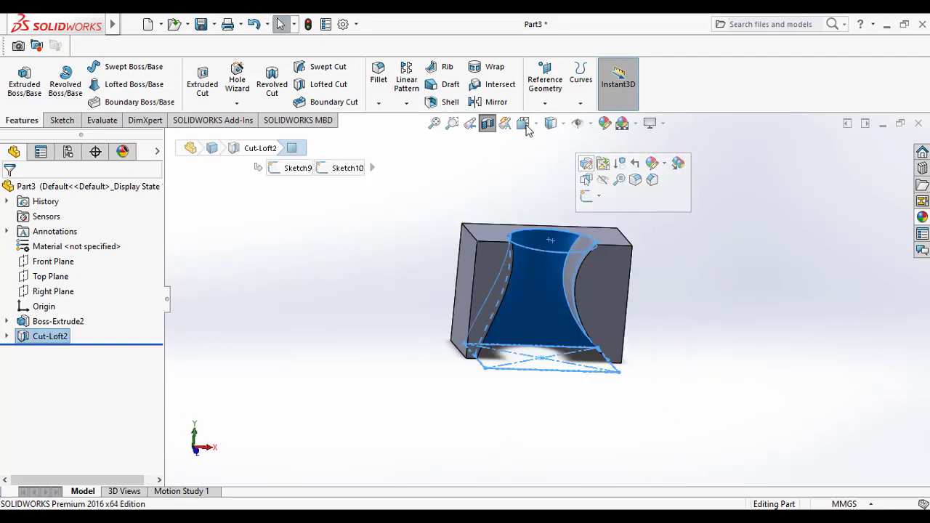
pyautogui.click(531, 129)
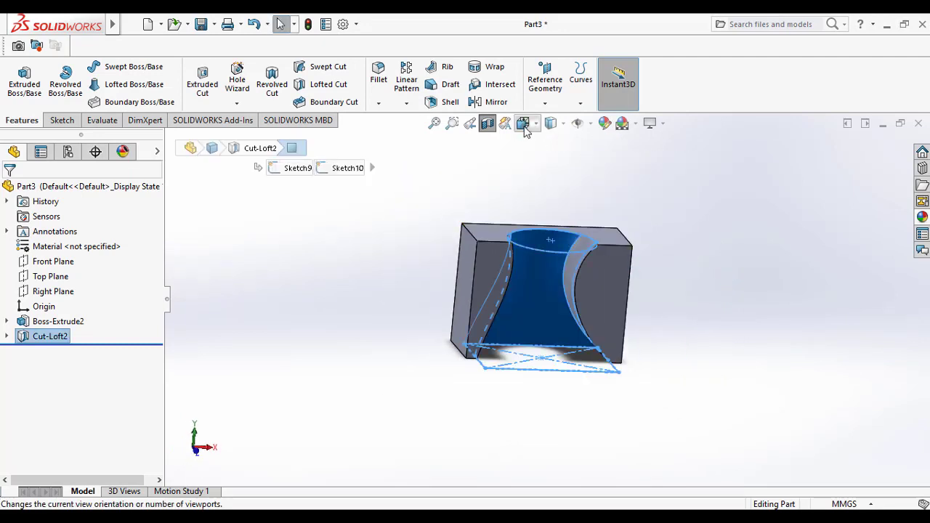
pyautogui.click(527, 125)
pyautogui.click(601, 161)
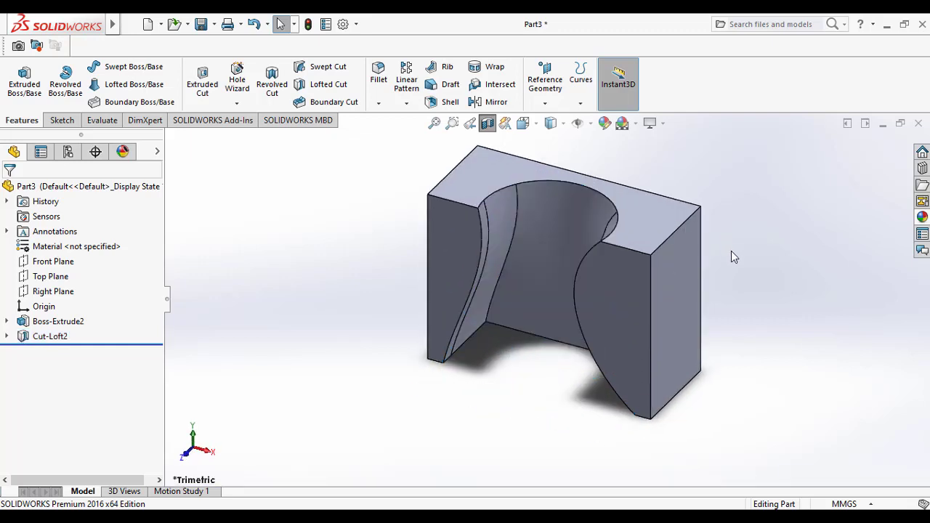